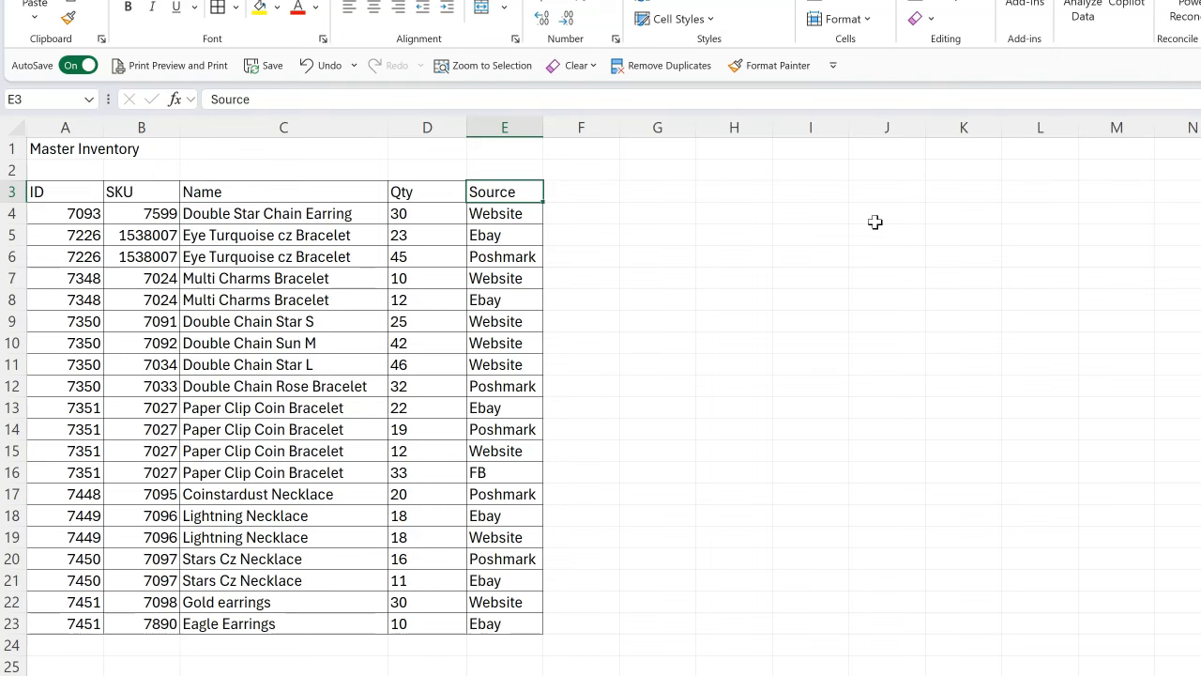
# Examine the Source column and the repeated Paper Clip Coin Bracelet entries in rows 13 to 16 of the Master Inventory list.
pyautogui.press('Down')
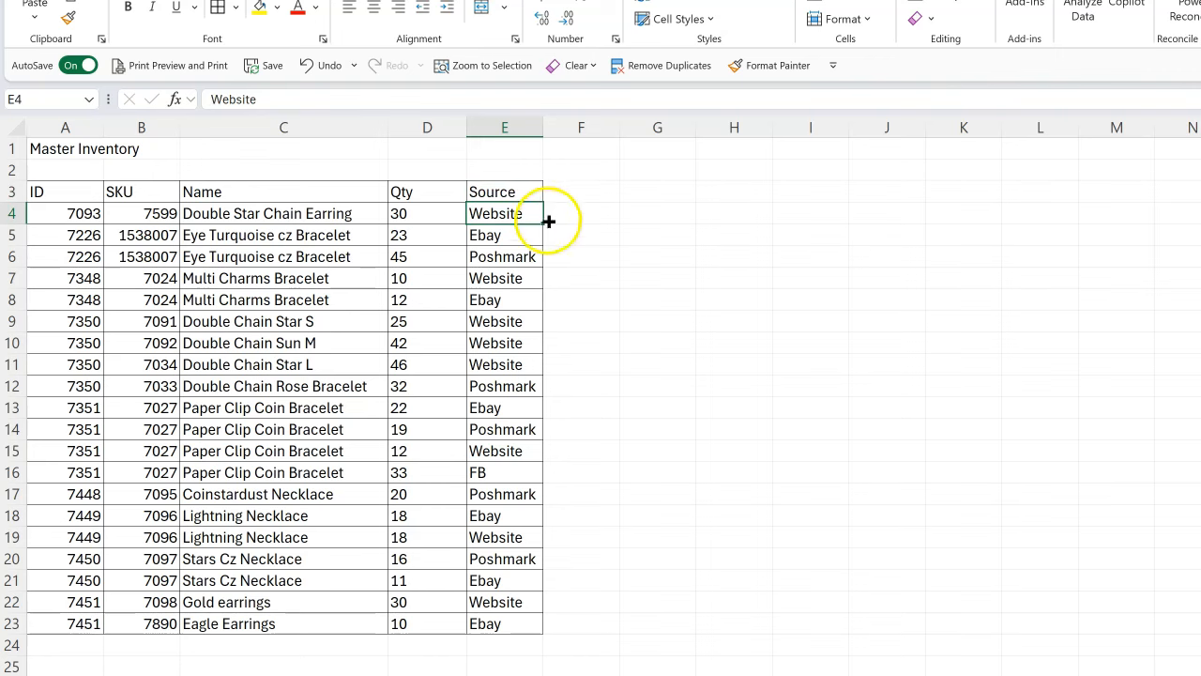
pyautogui.click(517, 234)
pyautogui.click(518, 253)
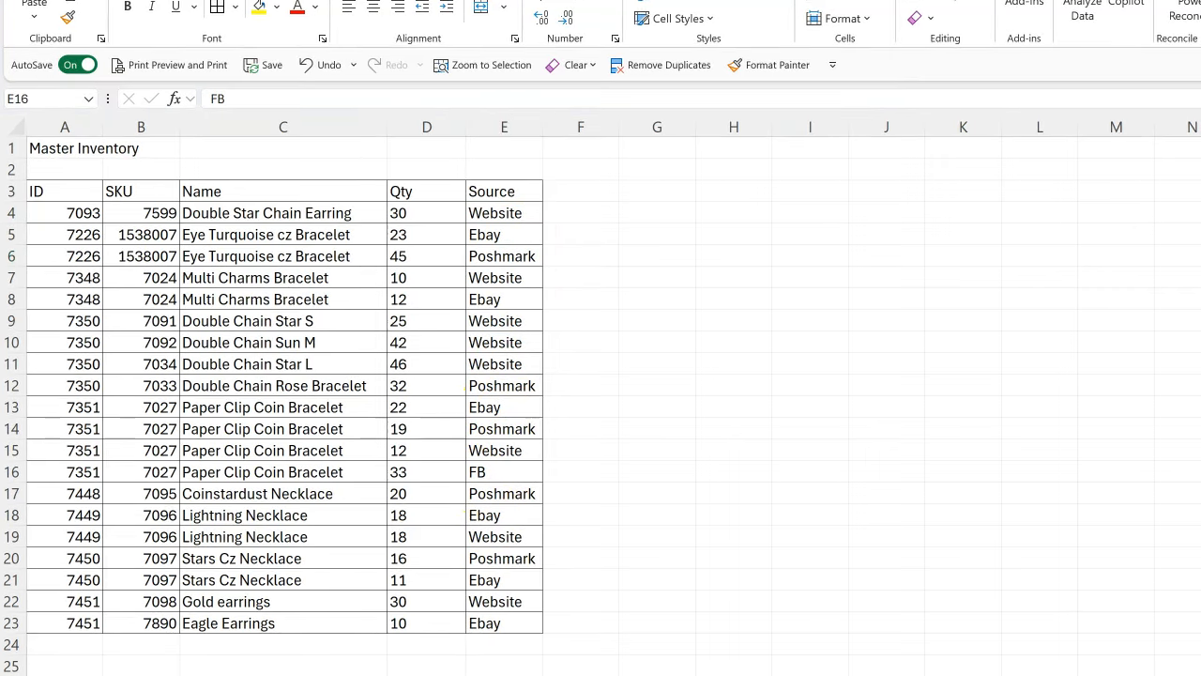
pyautogui.click(67, 407)
pyautogui.click(13, 405)
pyautogui.moveTo(15, 409); pyautogui.dragTo(19, 472)
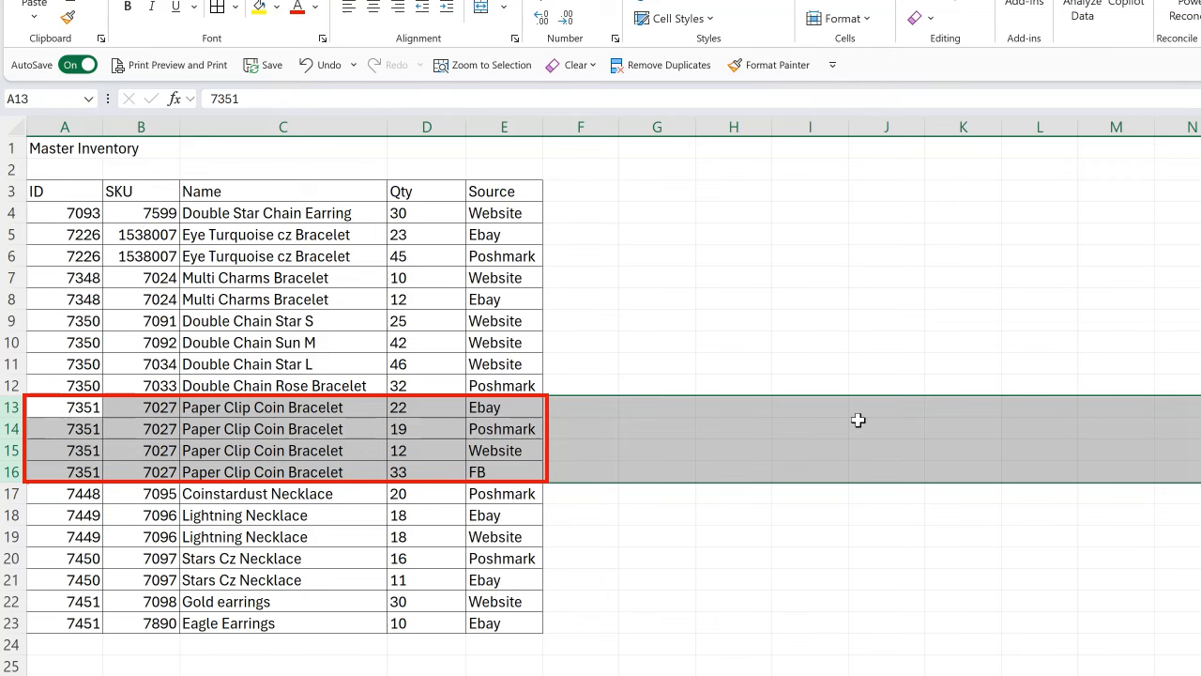
pyautogui.click(858, 419)
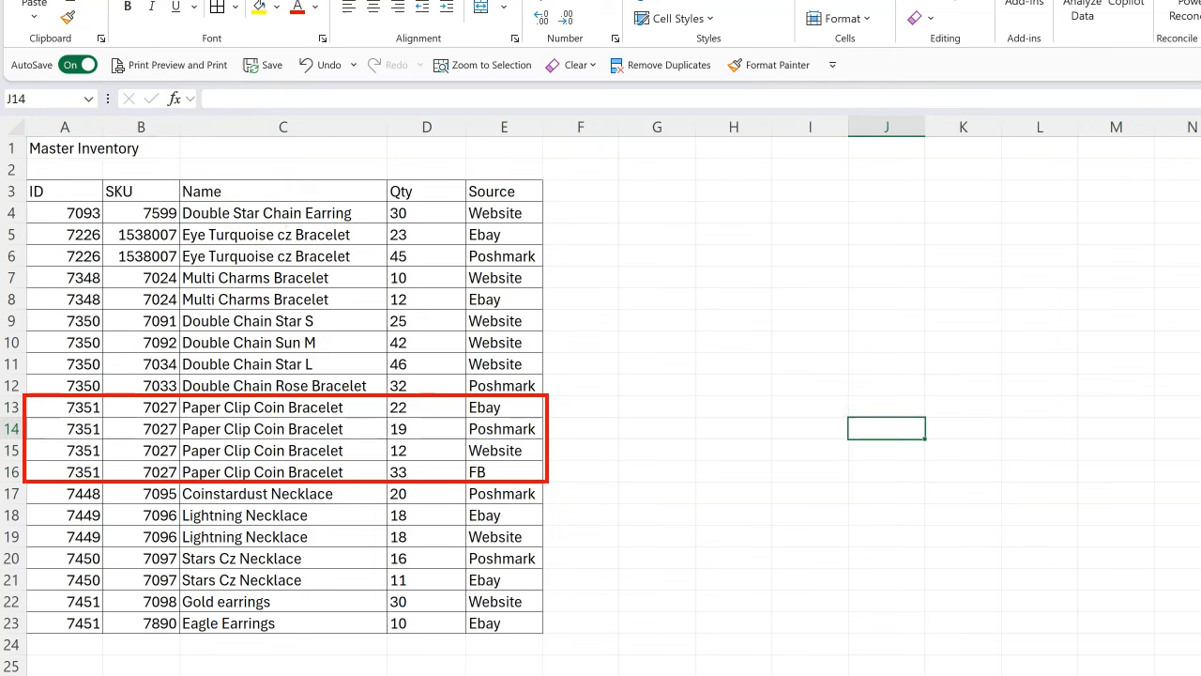
# Compare the ID and SKU values of the Double Chain items in rows 9 to 12.
pyautogui.click(81, 343)
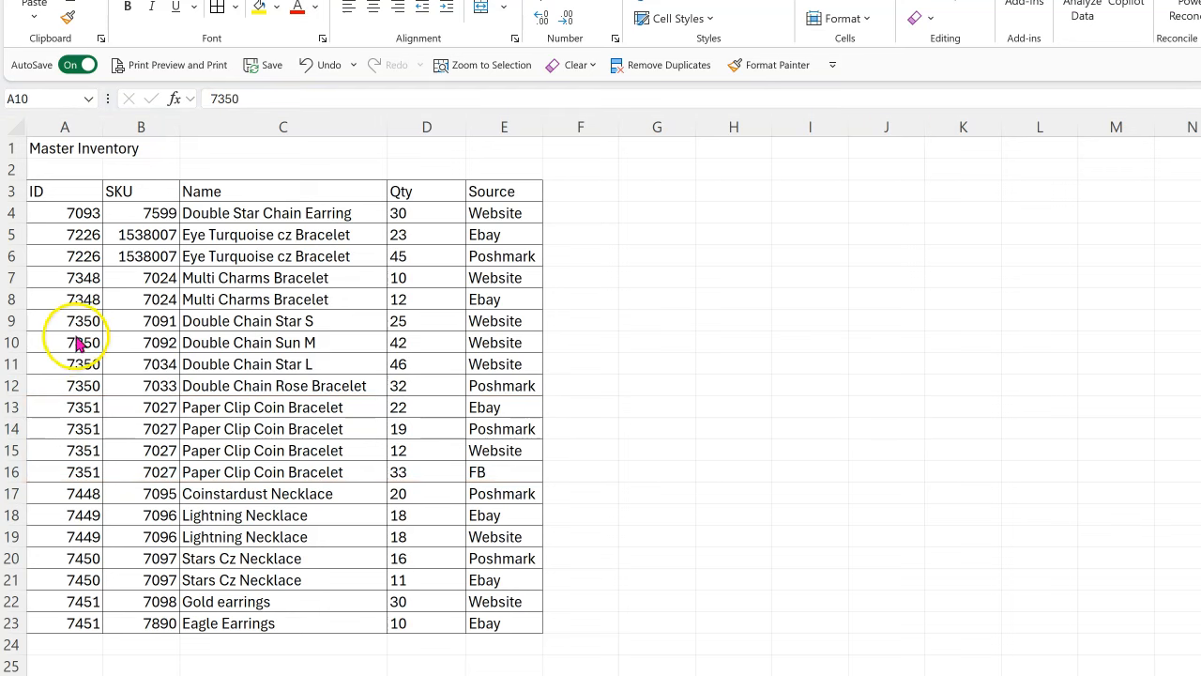
pyautogui.click(61, 317)
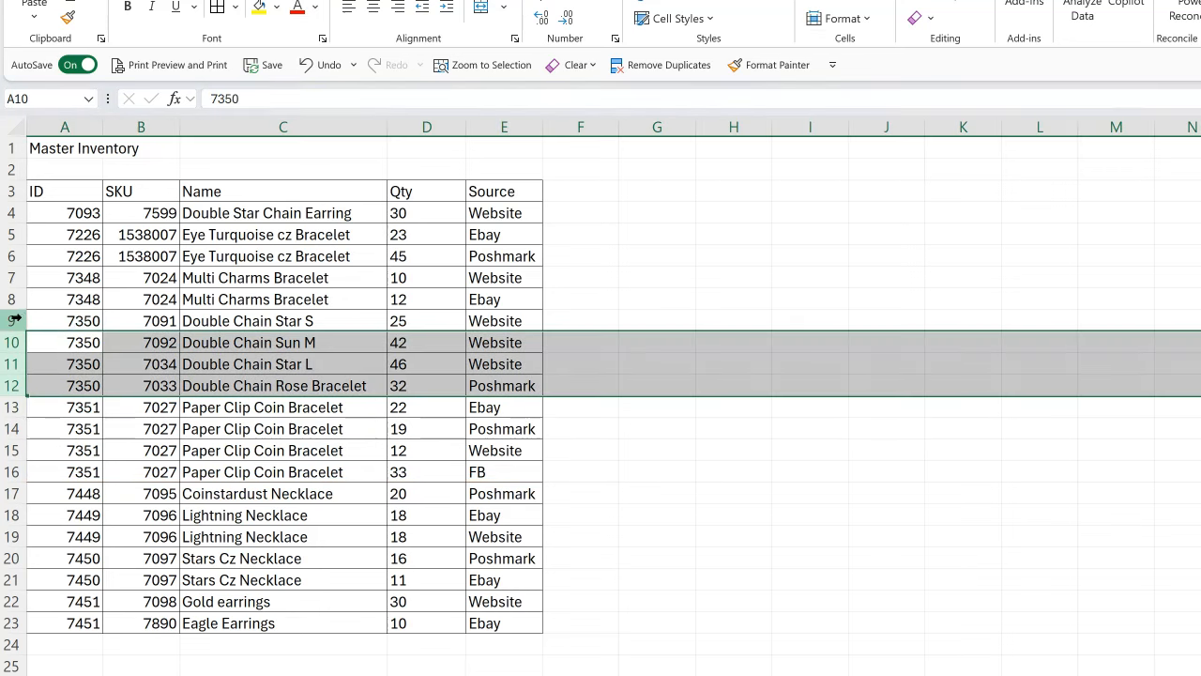
pyautogui.click(21, 319)
pyautogui.moveTo(21, 319); pyautogui.dragTo(24, 389)
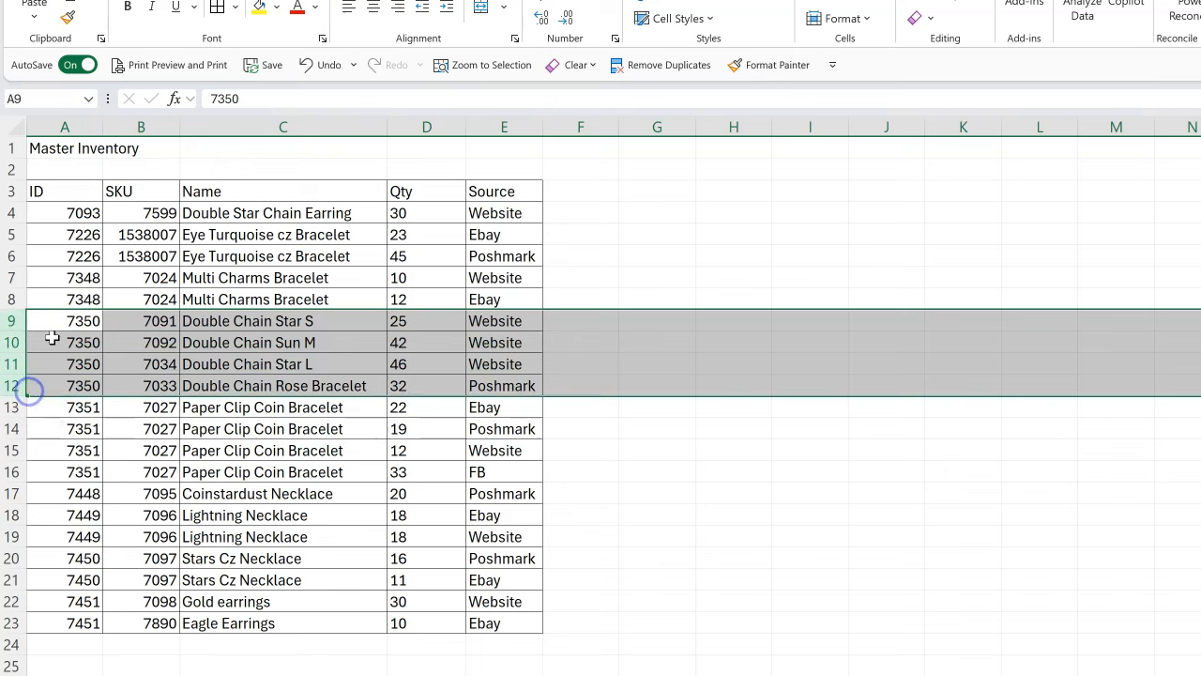
pyautogui.moveTo(55, 322); pyautogui.dragTo(54, 388)
pyautogui.click(153, 319)
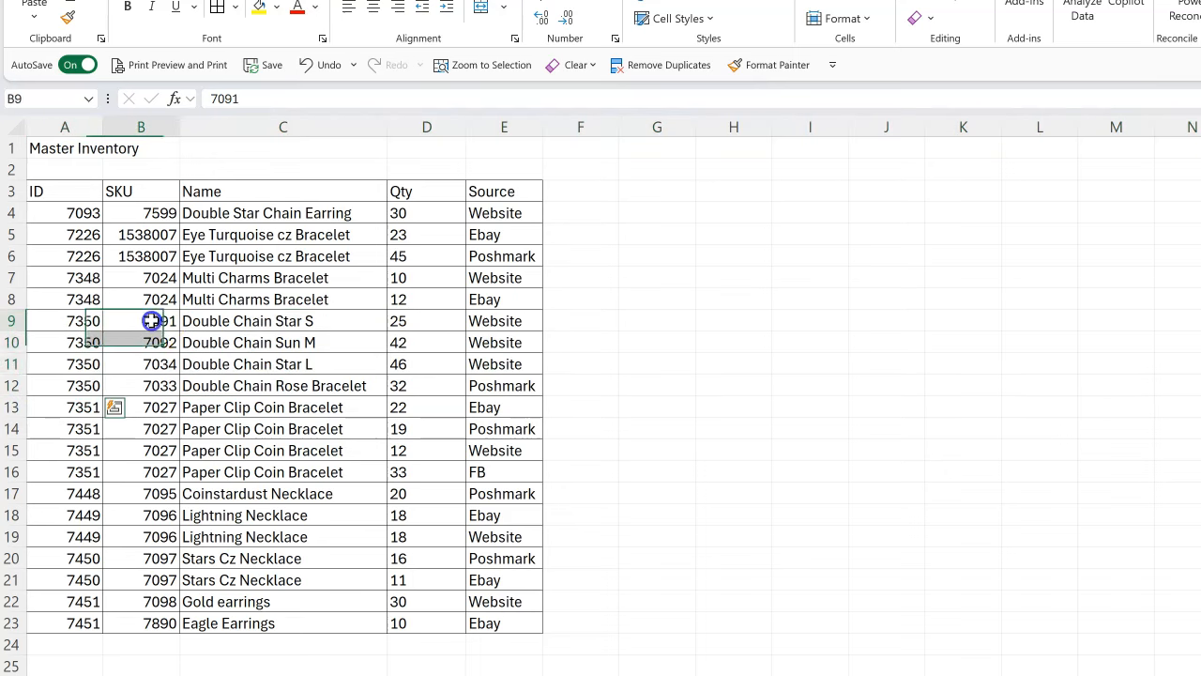
pyautogui.moveTo(46, 320); pyautogui.dragTo(57, 378)
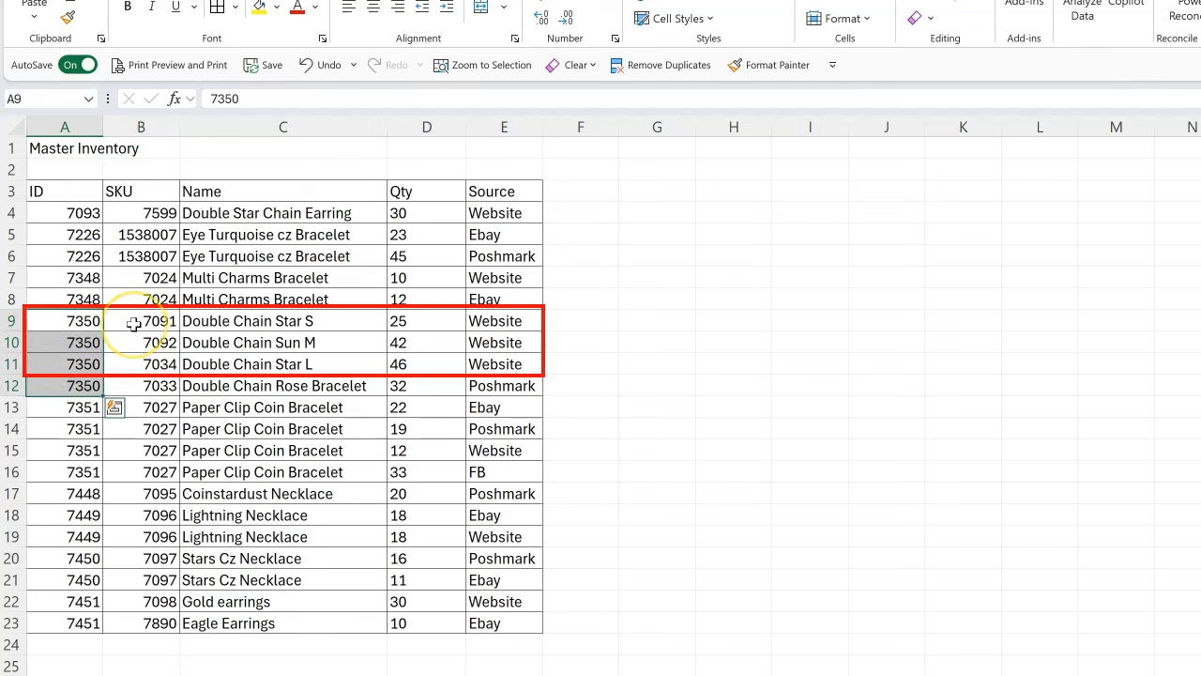
pyautogui.moveTo(134, 324); pyautogui.dragTo(139, 370)
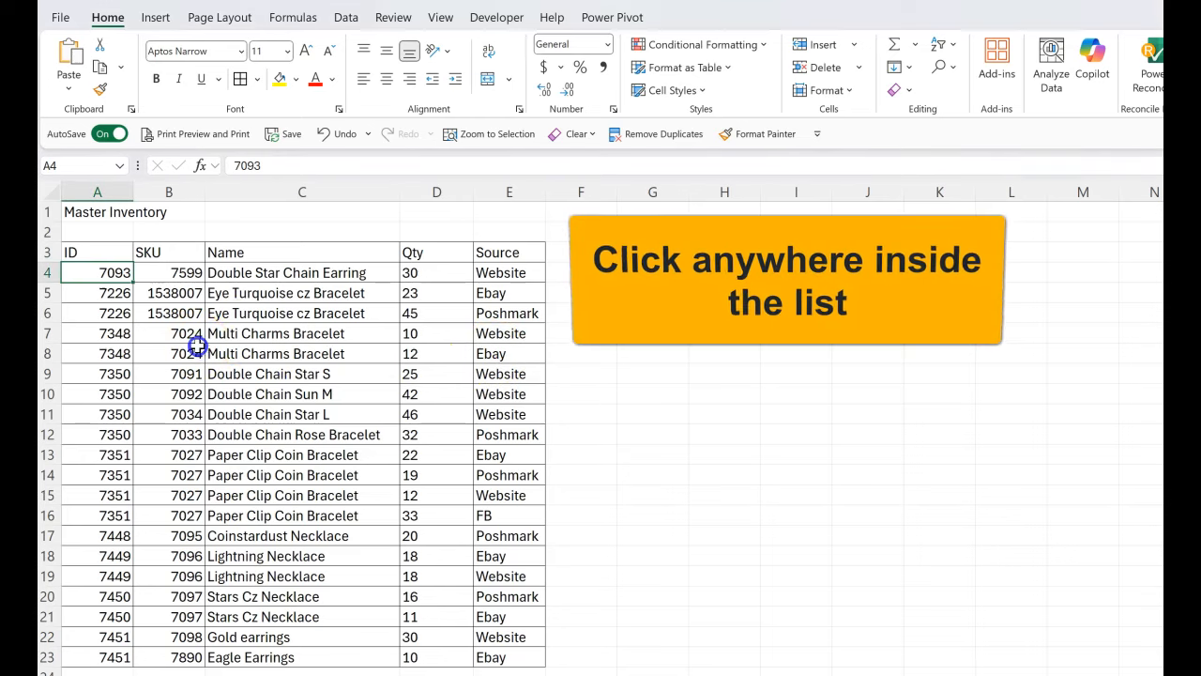
# Insert a pivot table on a new worksheet from the Master Inventory list, range A3:E23.
pyautogui.click(242, 332)
pyautogui.click(411, 289)
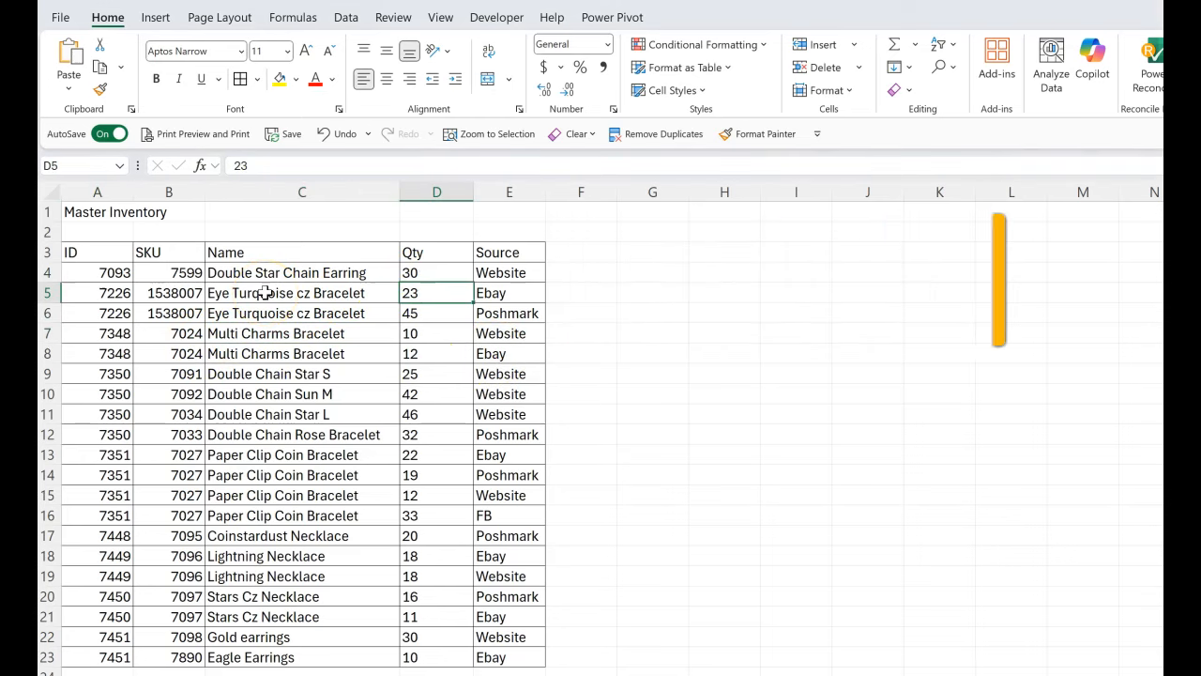
pyautogui.click(154, 22)
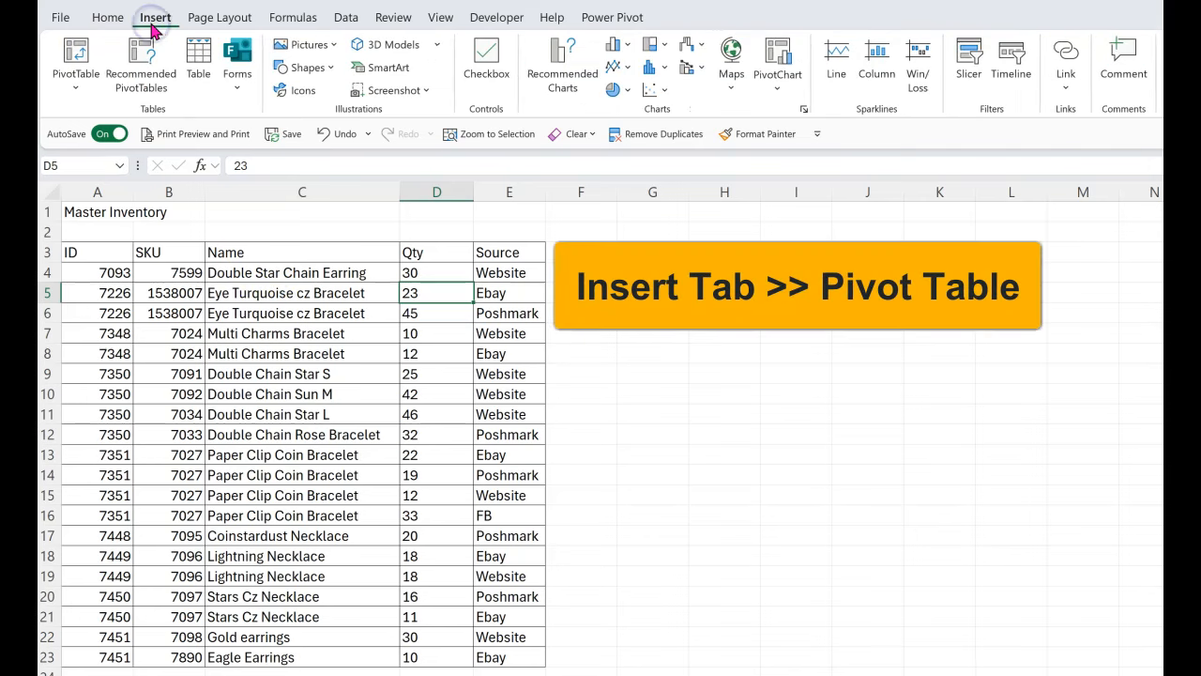
pyautogui.click(67, 83)
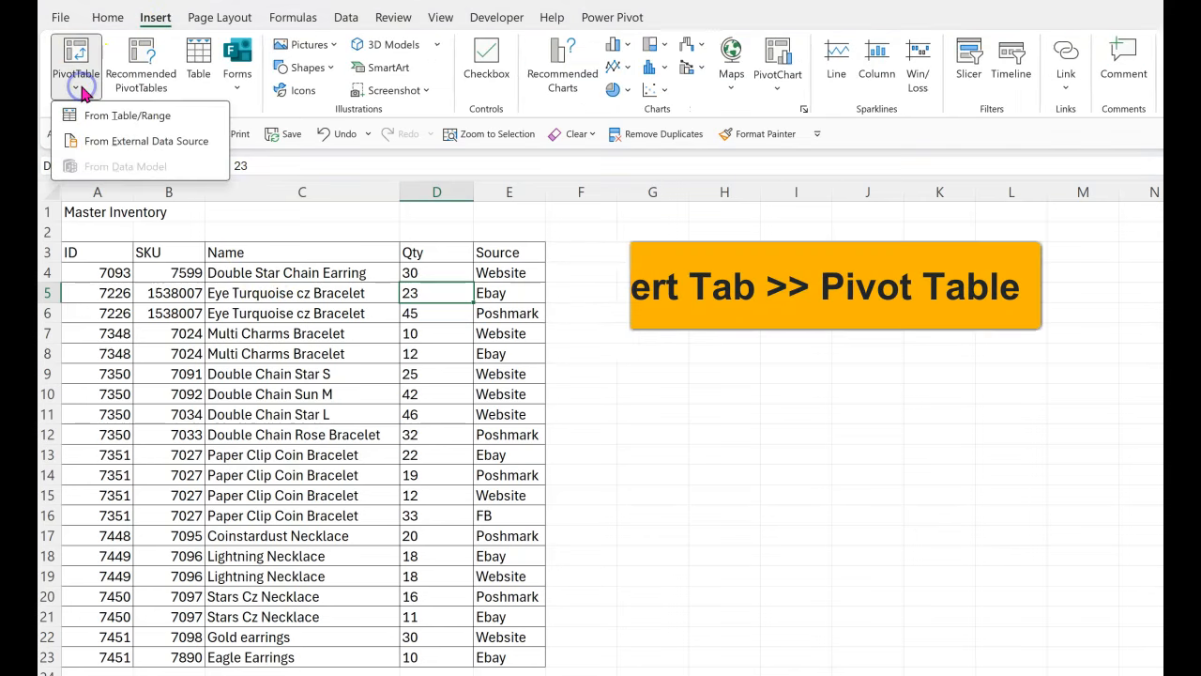
pyautogui.click(140, 120)
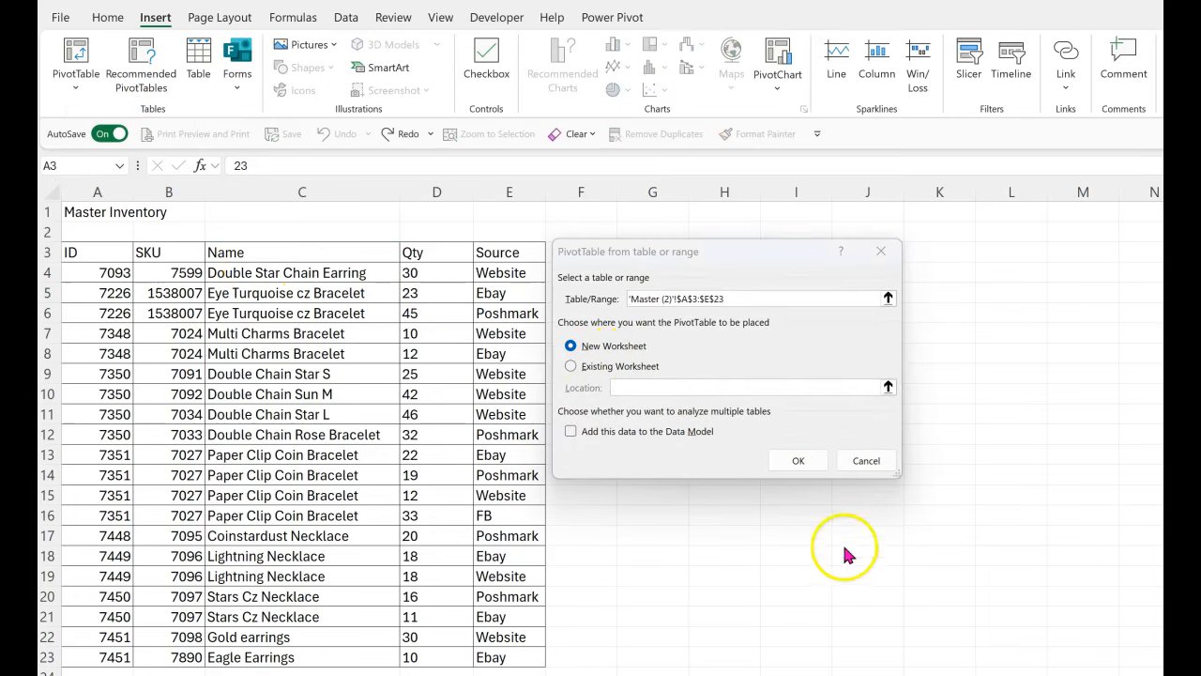
pyautogui.click(799, 461)
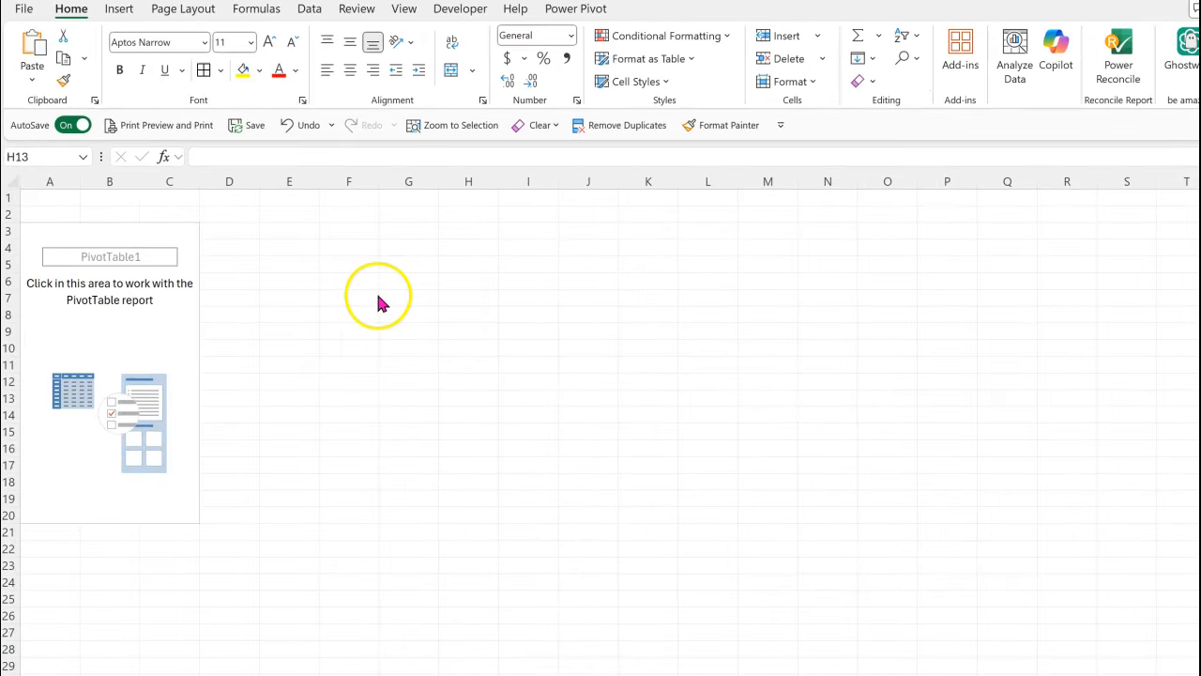
# Lay out the pivot table with ID, SKU and Name as rows, Source as columns and the sum of Qty as values.
pyautogui.click(79, 332)
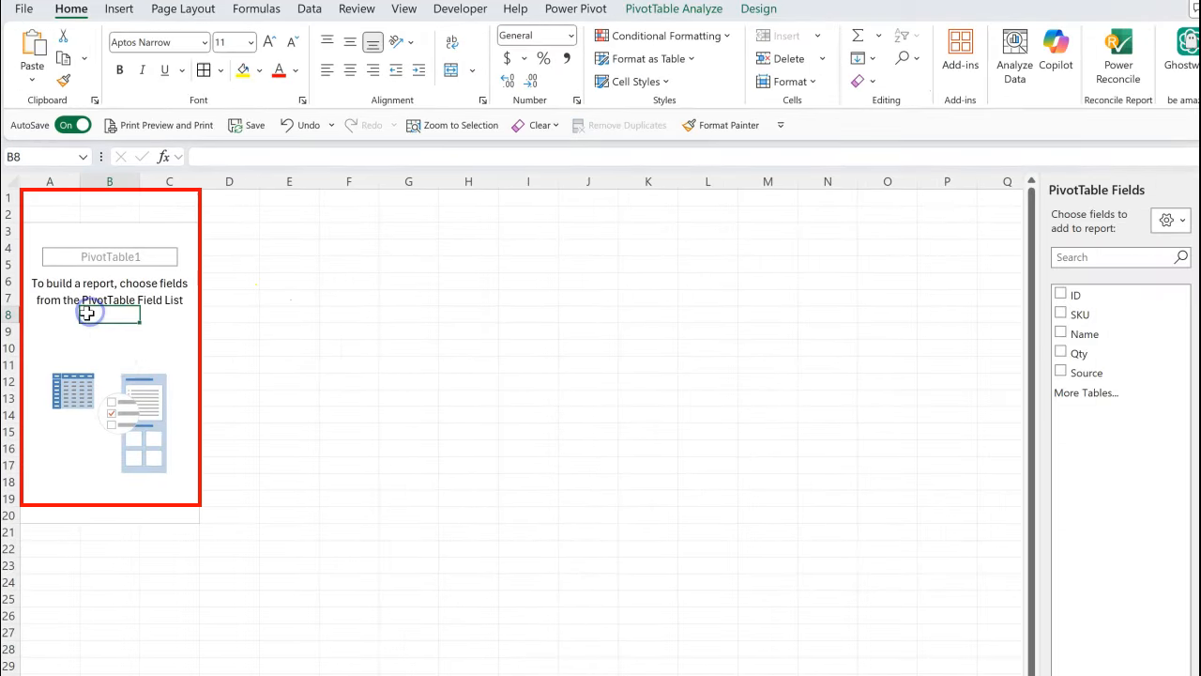
pyautogui.click(266, 338)
pyautogui.click(141, 327)
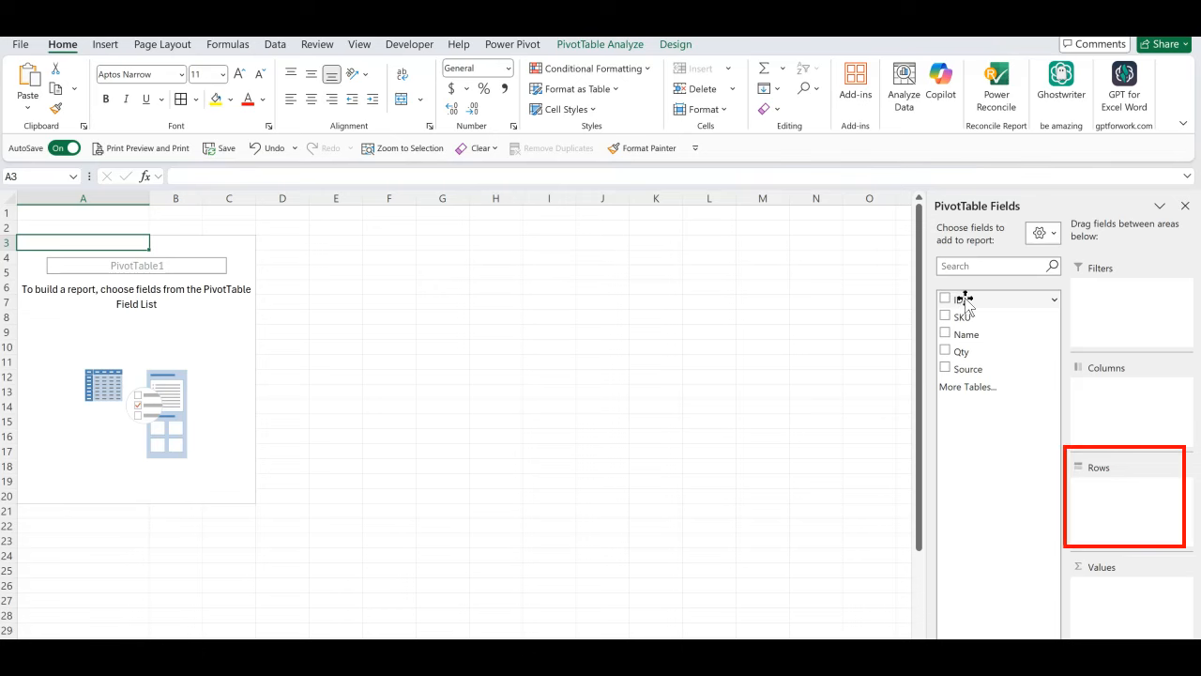
pyautogui.moveTo(967, 298); pyautogui.dragTo(1126, 488)
pyautogui.moveTo(998, 337); pyautogui.dragTo(1103, 499)
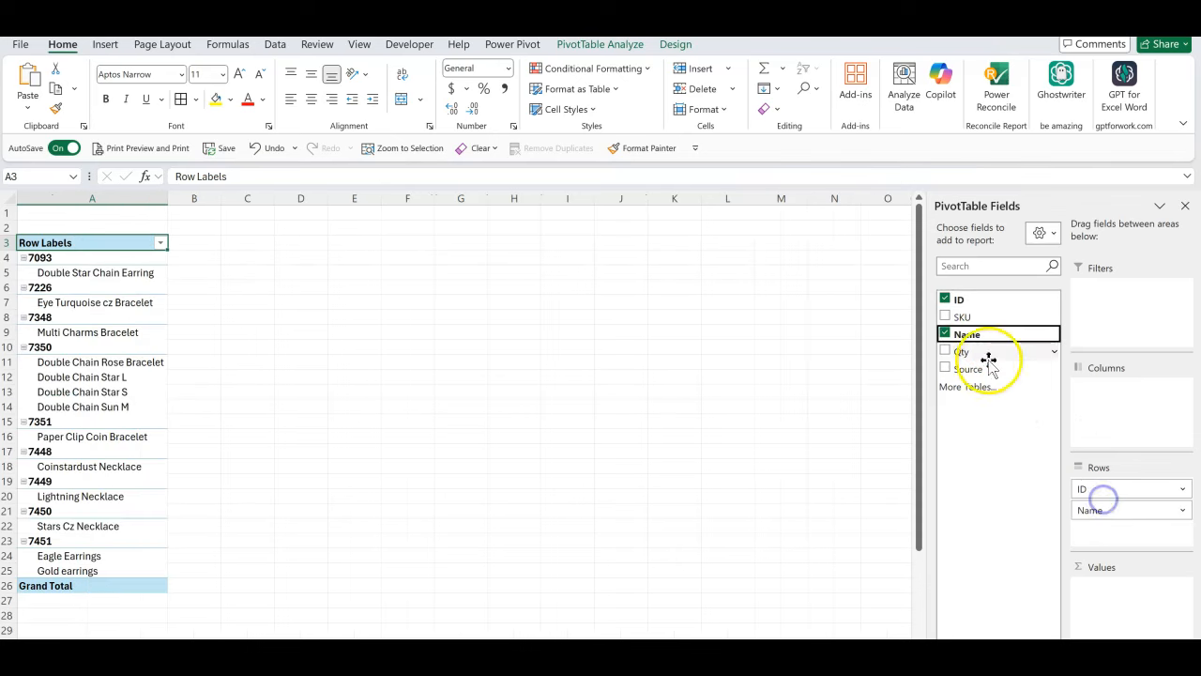
pyautogui.moveTo(966, 318); pyautogui.dragTo(1098, 498)
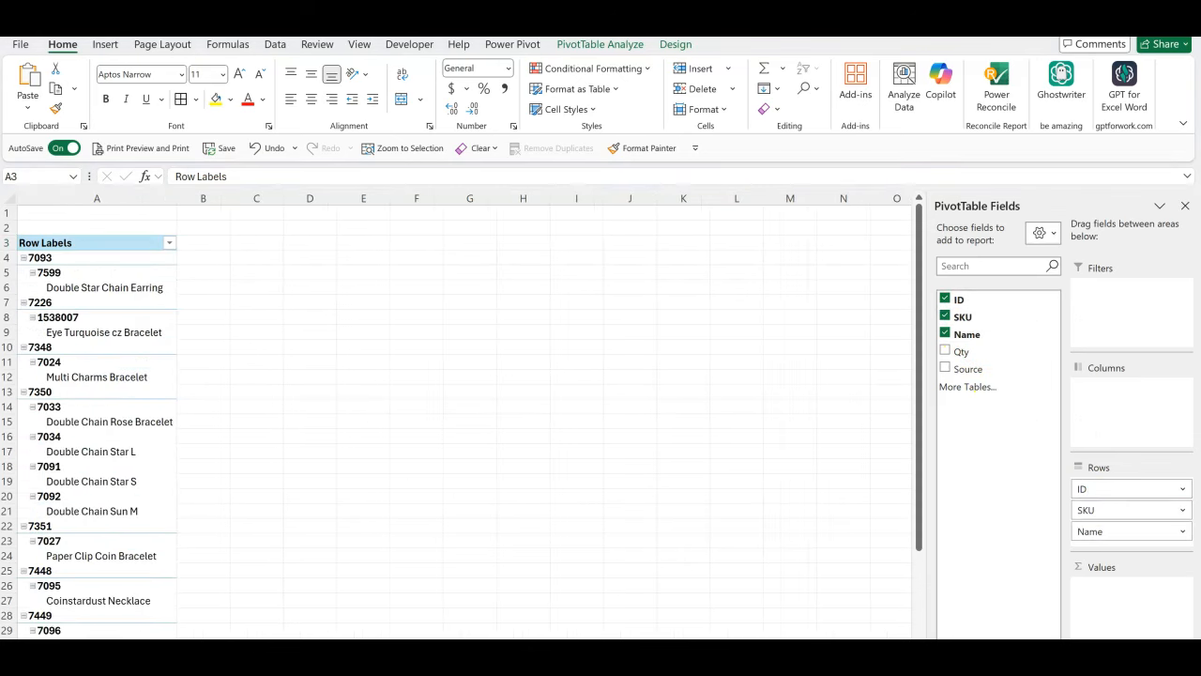
pyautogui.moveTo(971, 370)
pyautogui.mouseDown()
pyautogui.moveTo(1091, 636)
pyautogui.moveTo(1159, 372)
pyautogui.moveTo(1148, 388)
pyautogui.mouseUp()
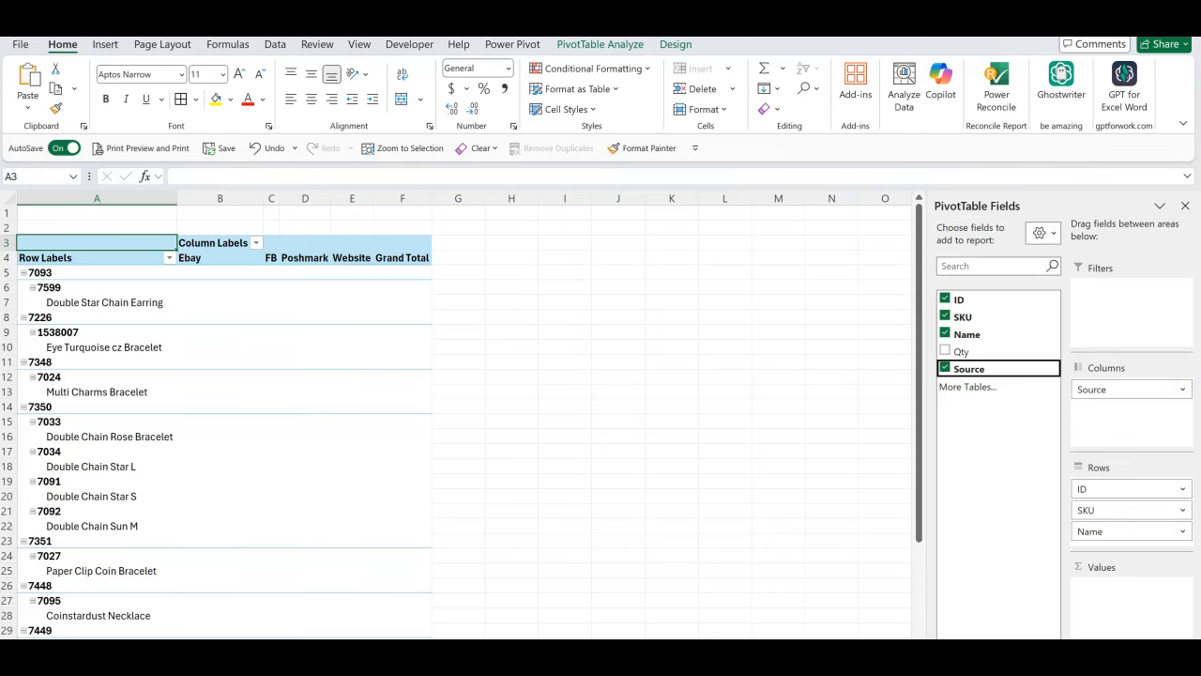
pyautogui.click(945, 350)
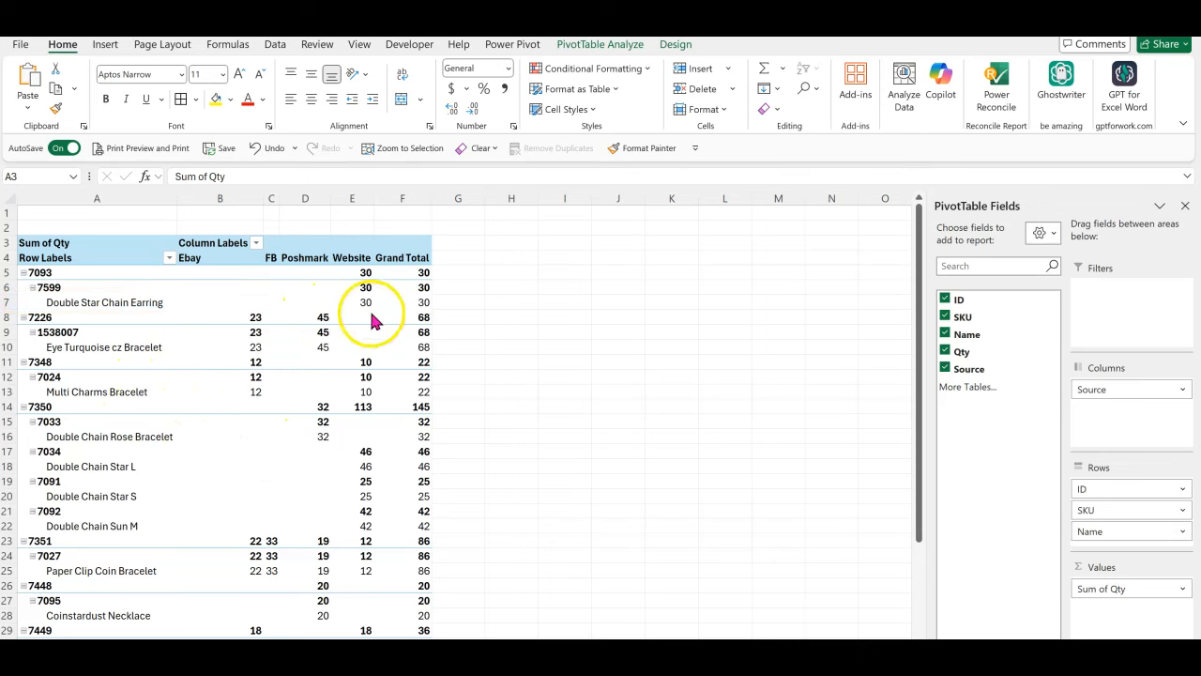
# Turn off all subtotals in the pivot table.
pyautogui.click(684, 46)
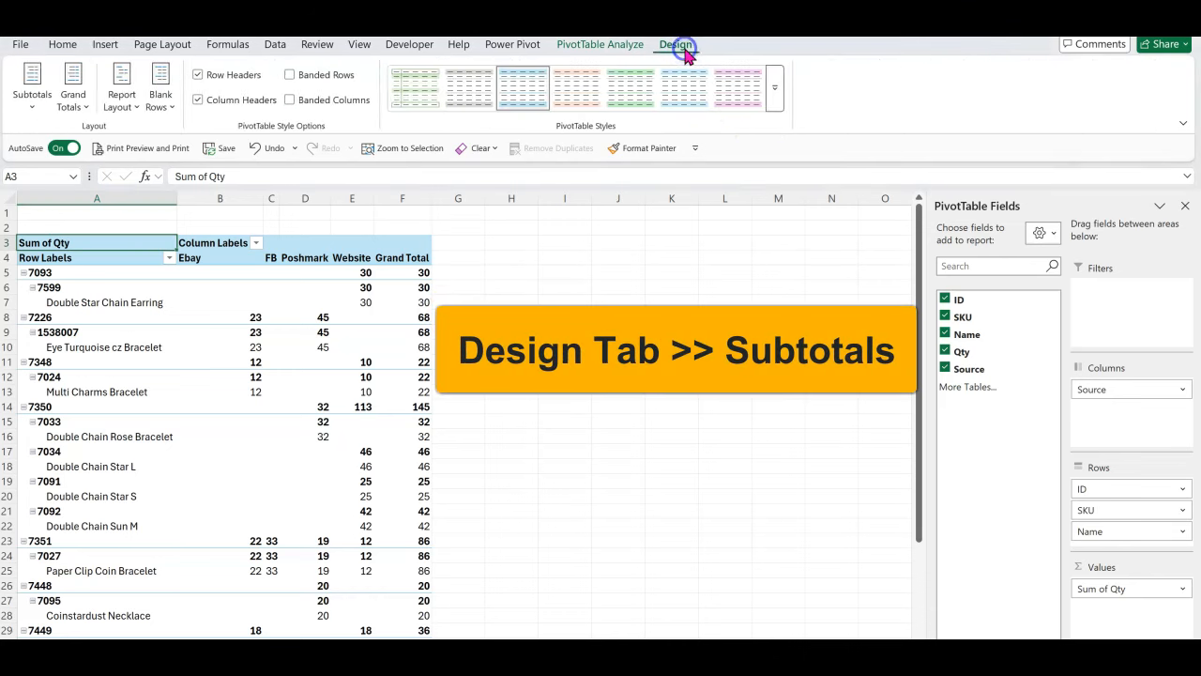
pyautogui.click(26, 103)
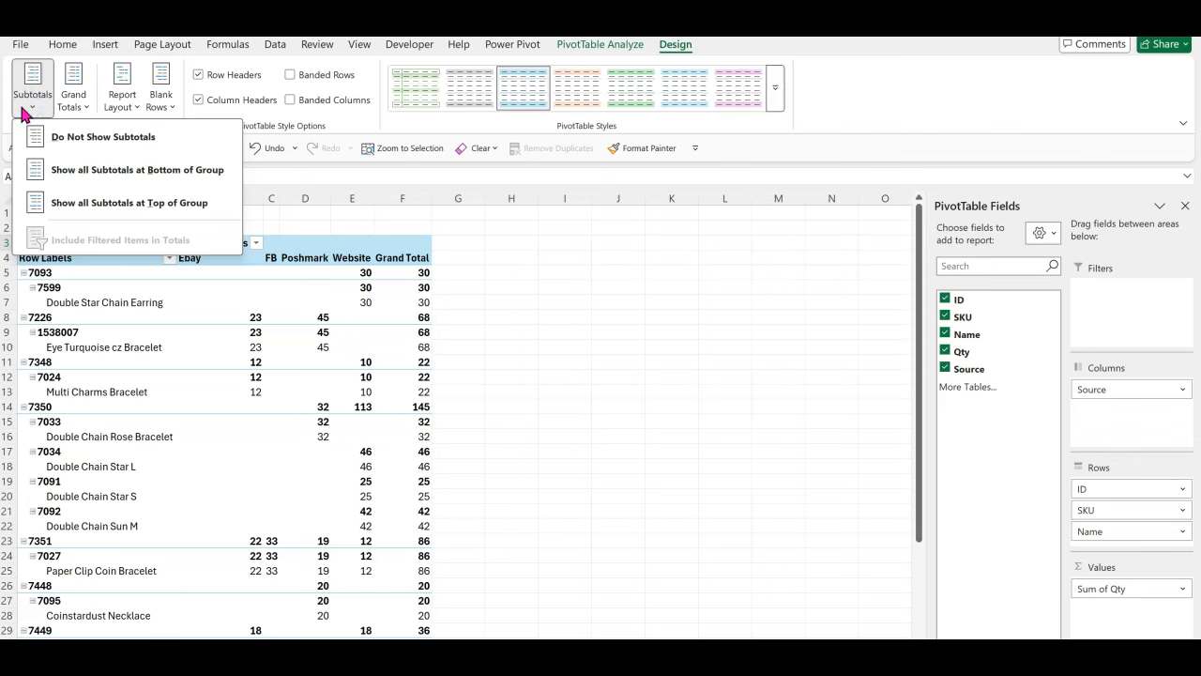
pyautogui.click(75, 137)
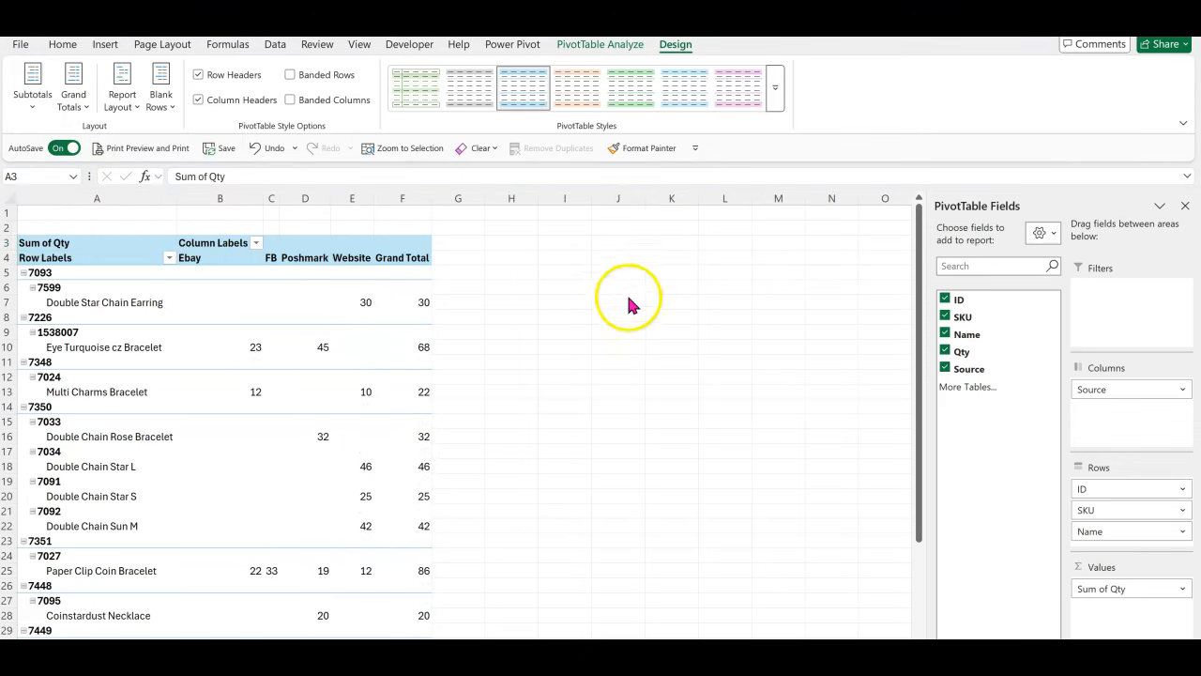
# Show the pivot table in tabular form and hide its expand/collapse (+/-) buttons.
pyautogui.click(682, 55)
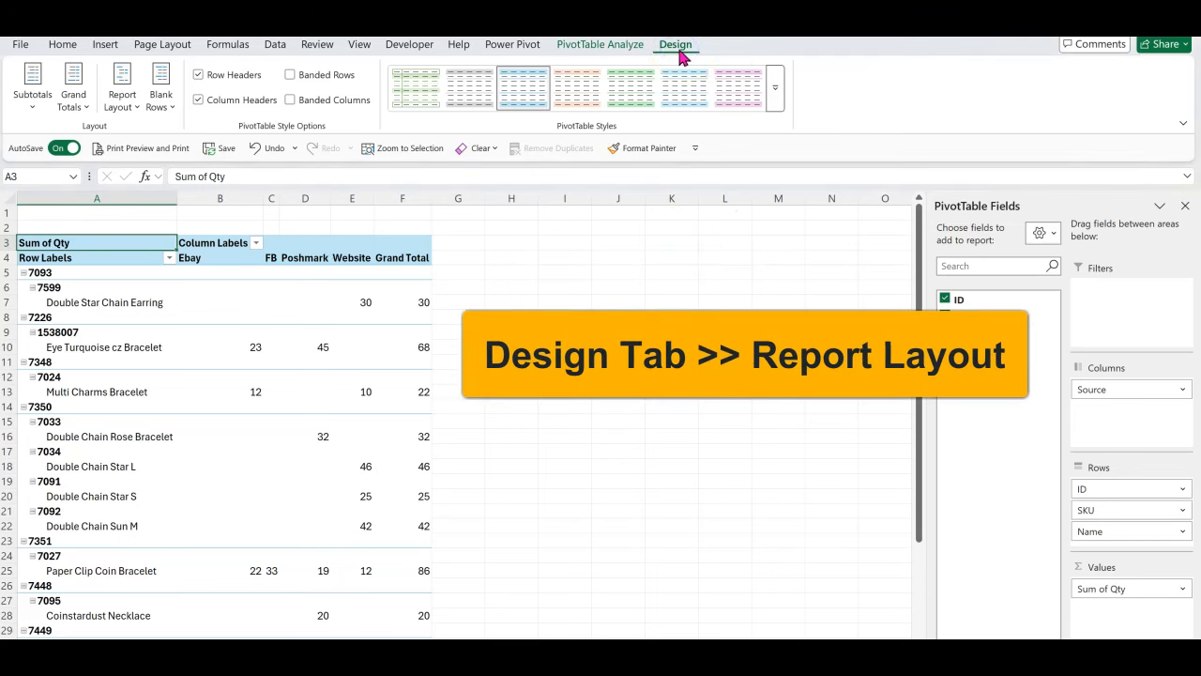
pyautogui.click(129, 105)
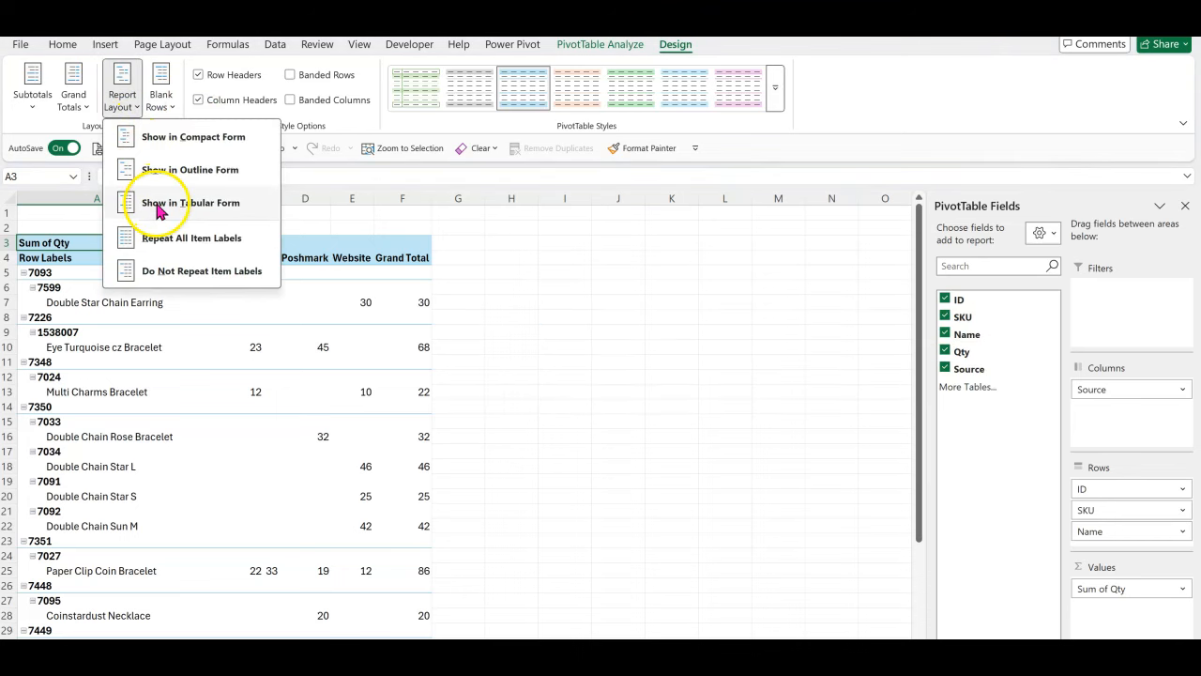
pyautogui.click(253, 204)
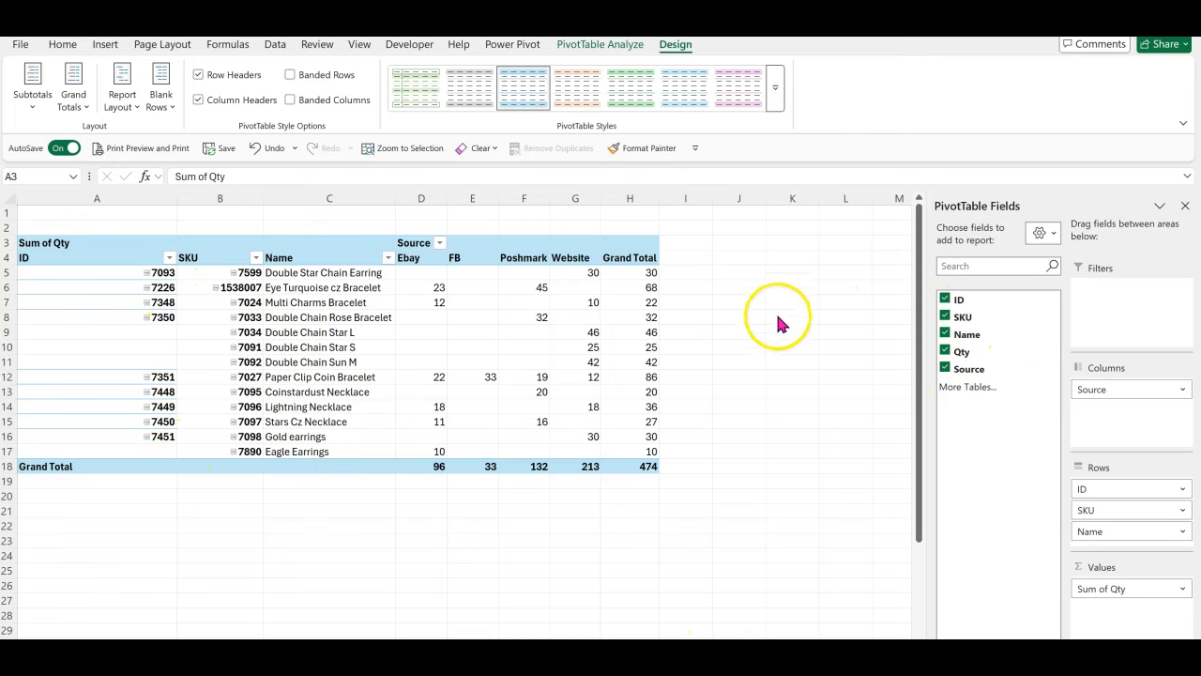
pyautogui.click(600, 44)
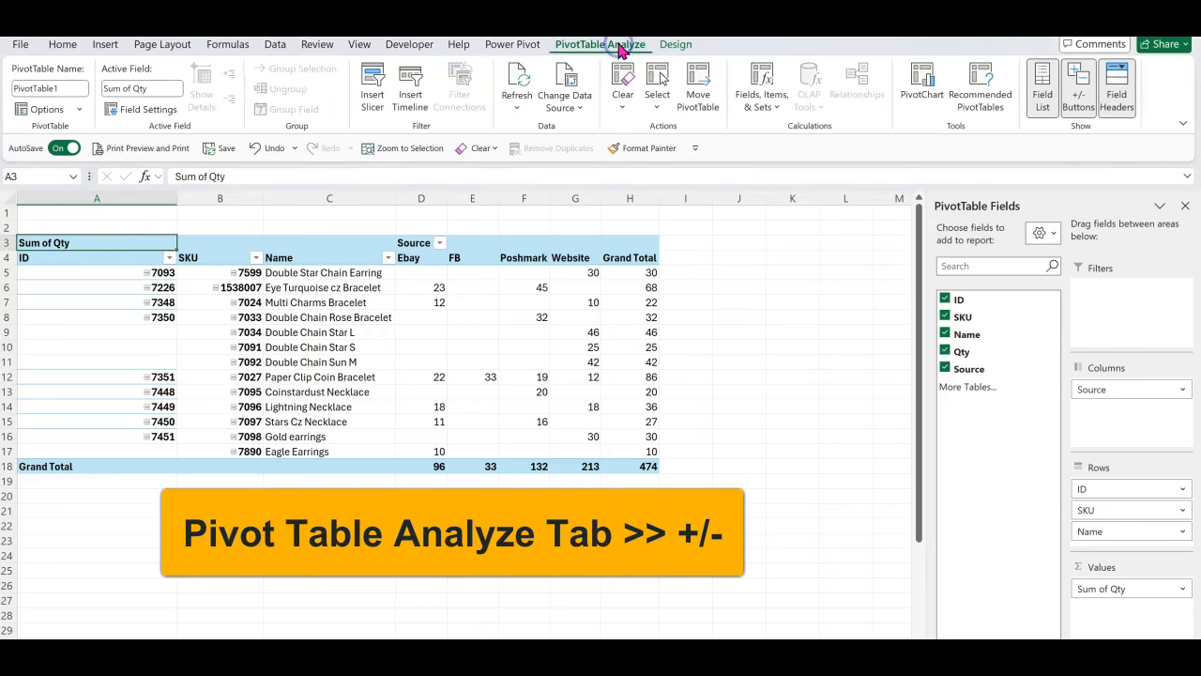
pyautogui.click(1081, 113)
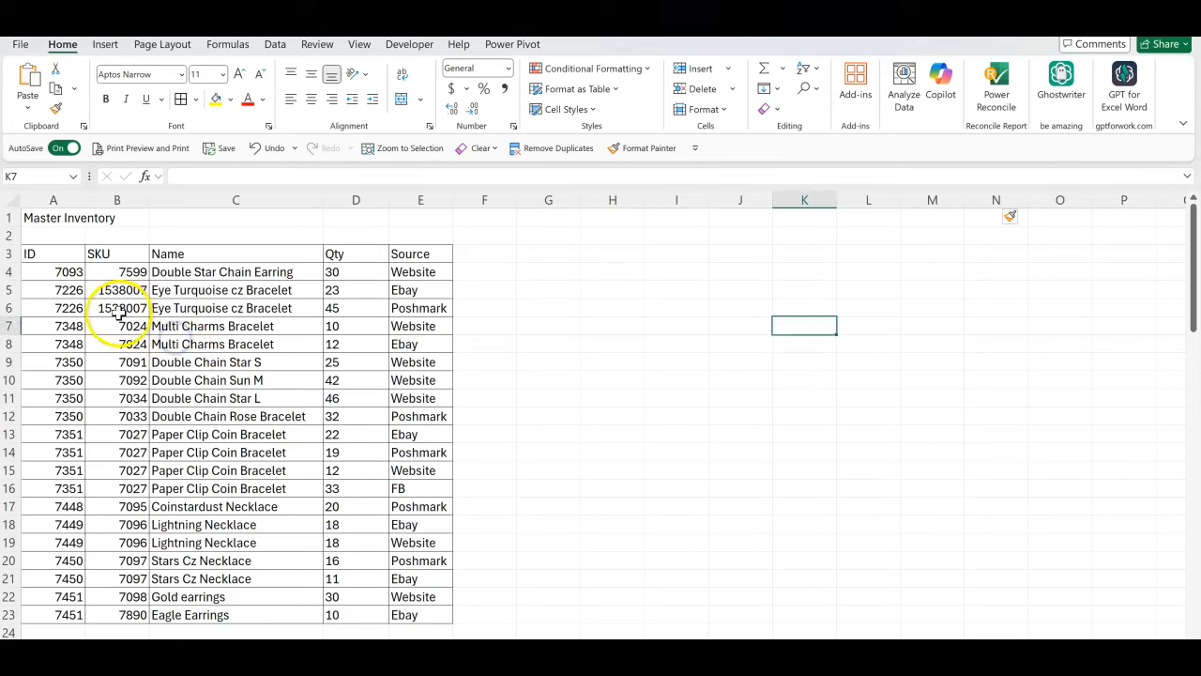
# Create a pivot table from the first Quick Analysis suggestion for the Master Inventory list and add the Name and ID fields.
pyautogui.click(119, 308)
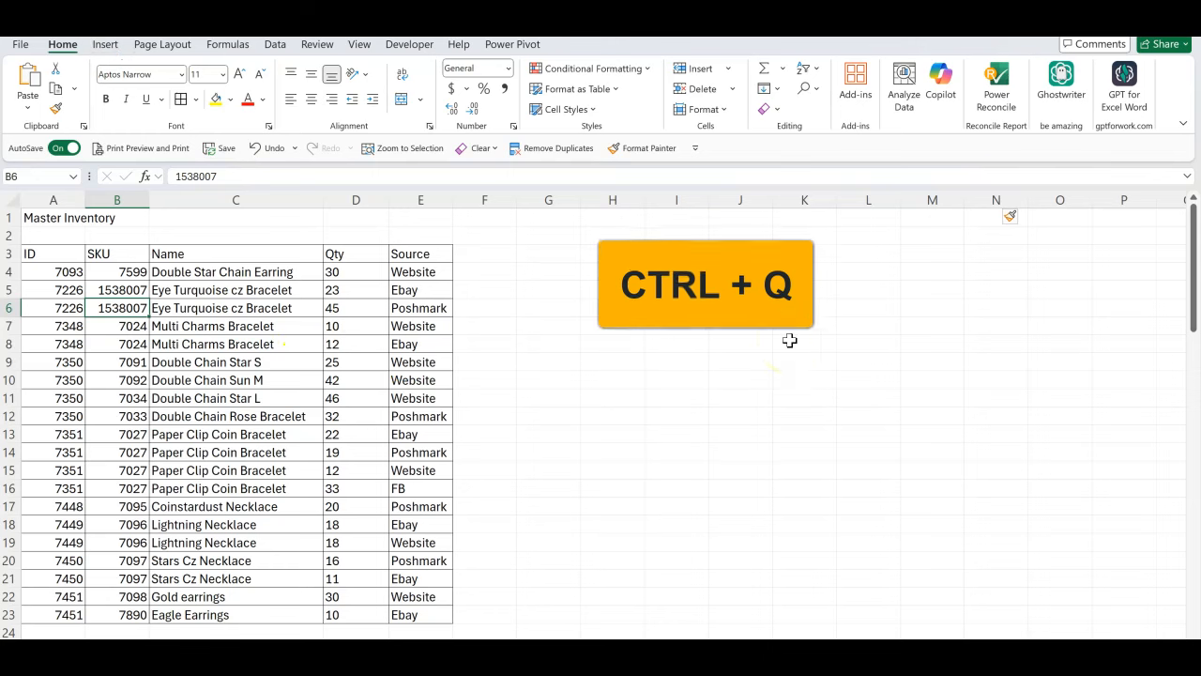
pyautogui.hotkey('ctrl', 'q')
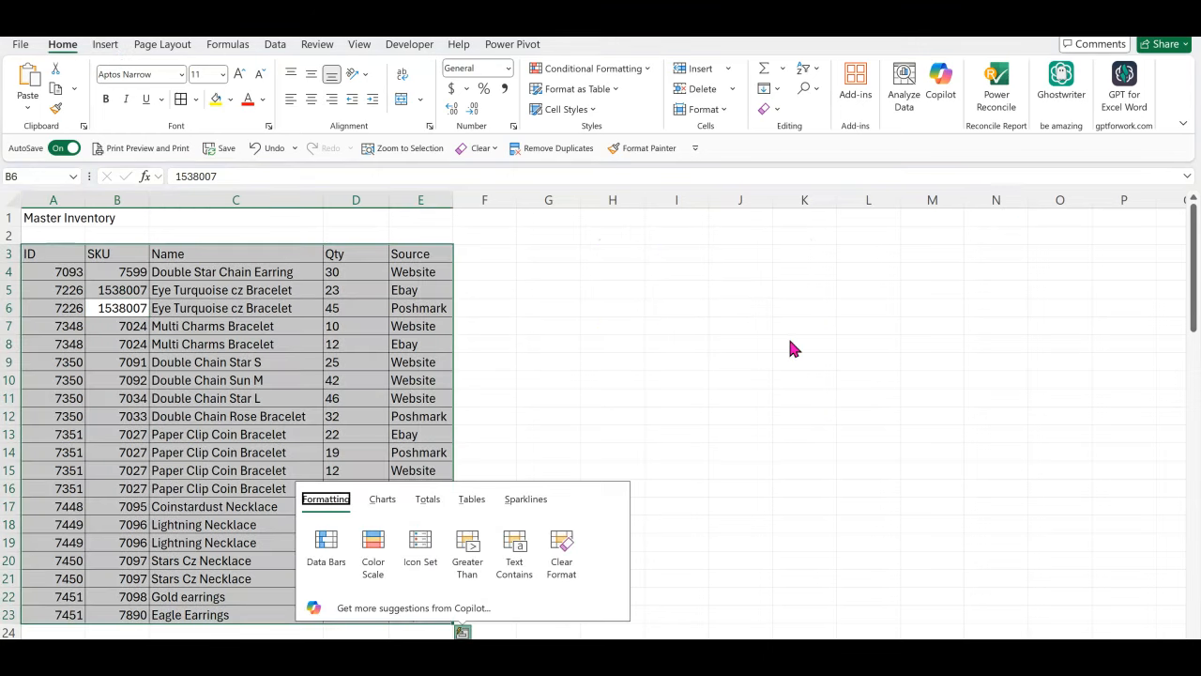
pyautogui.click(490, 506)
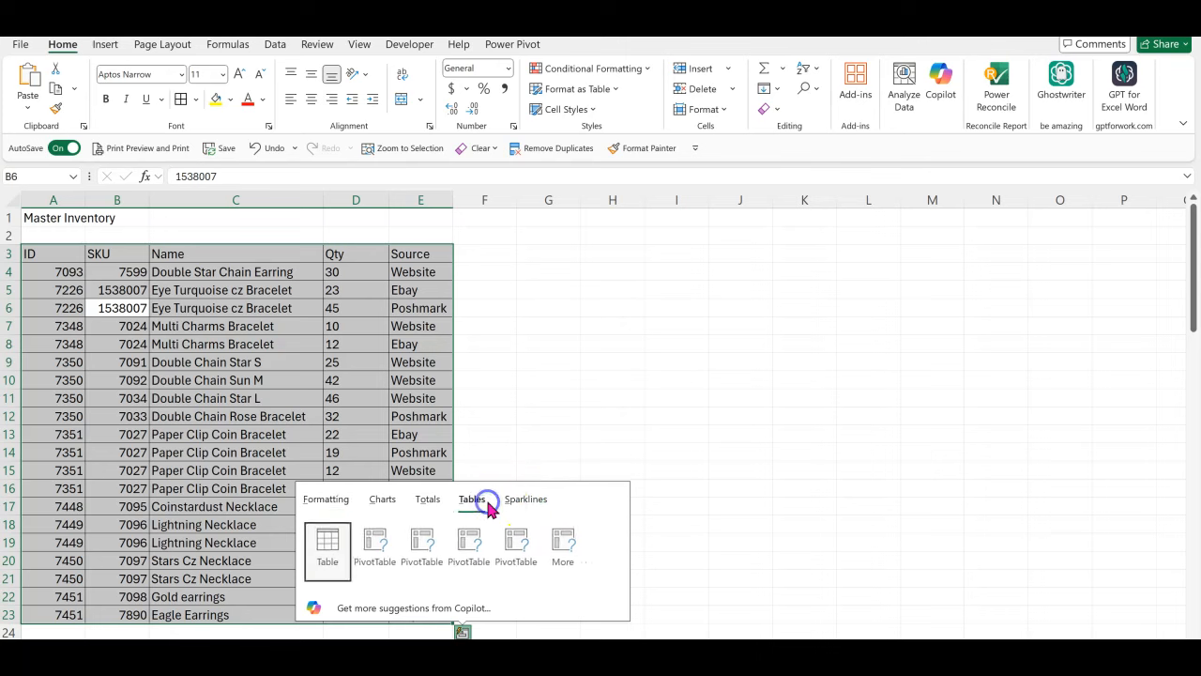
pyautogui.click(374, 562)
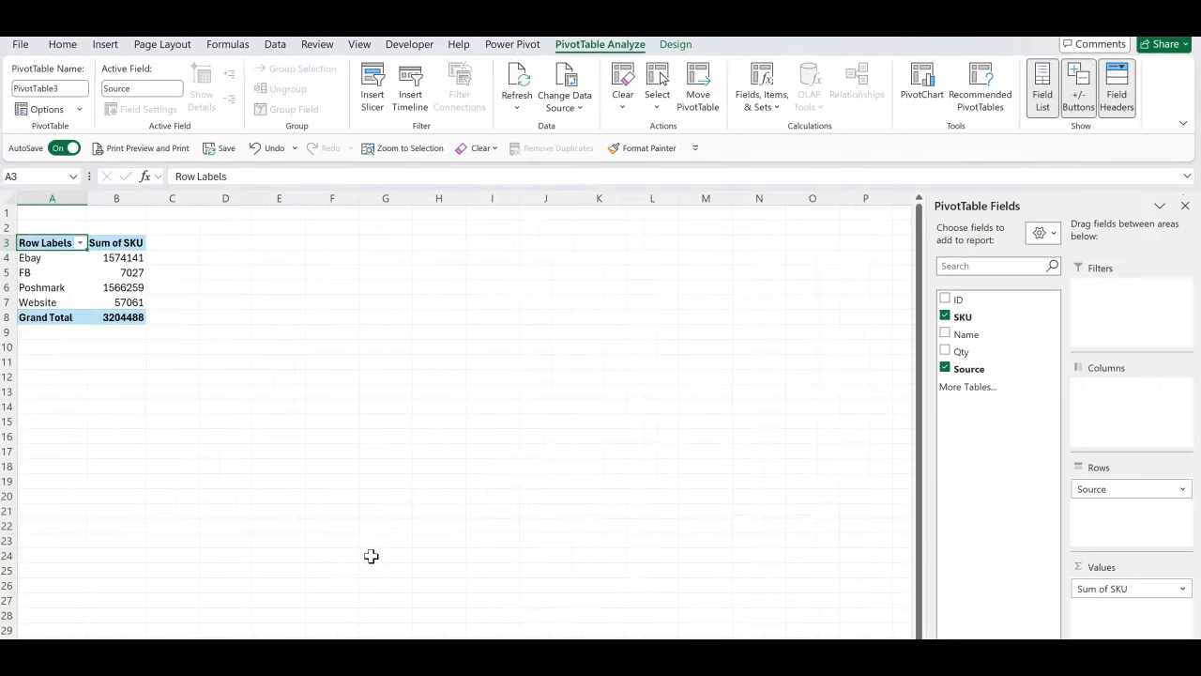
pyautogui.click(945, 334)
pyautogui.click(945, 299)
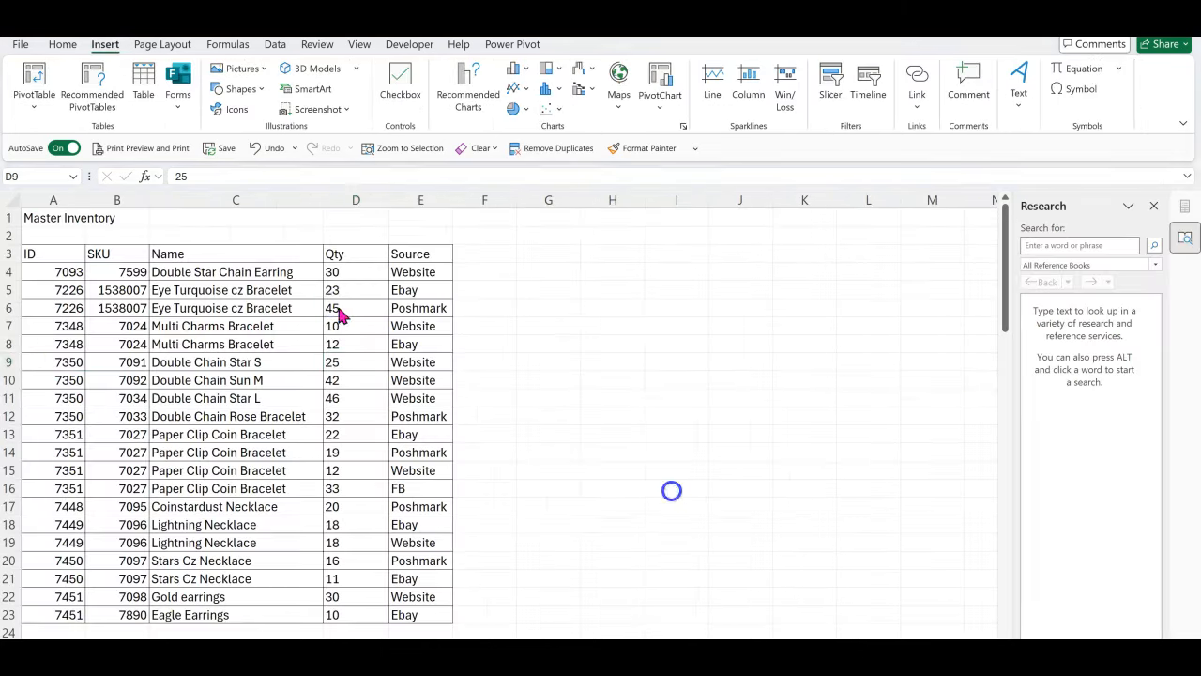
# Insert a blank pivot table on a new worksheet from the Master Inventory list A3:E23.
pyautogui.click(333, 292)
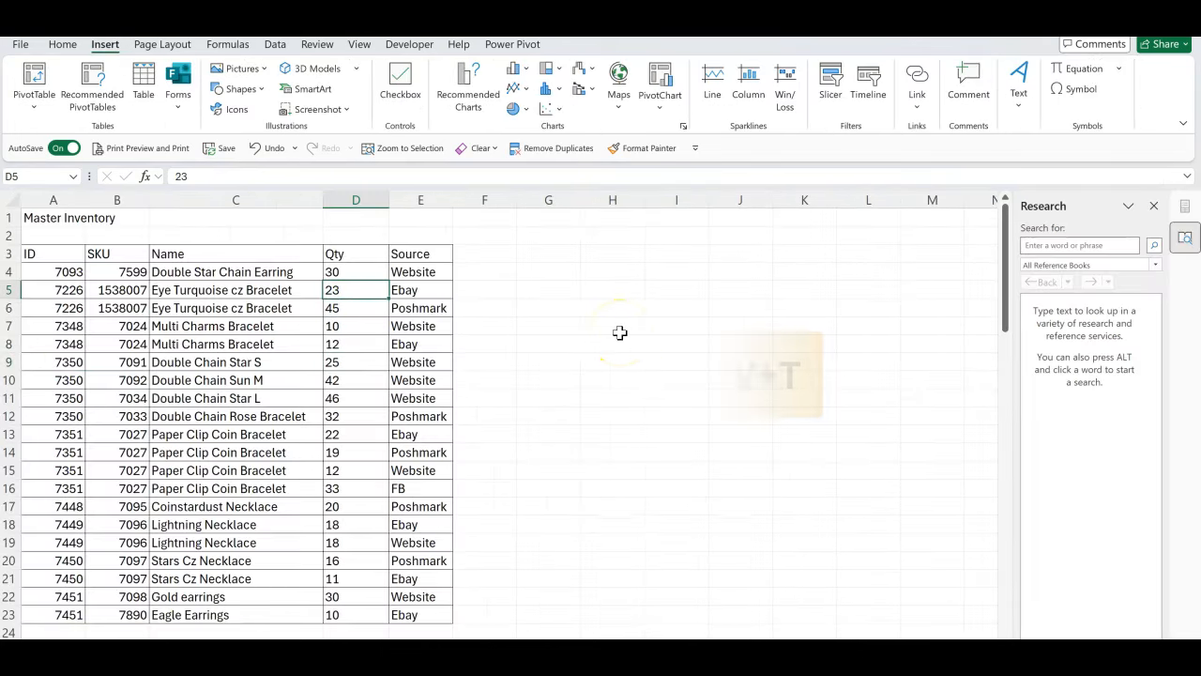
pyautogui.press('alt')
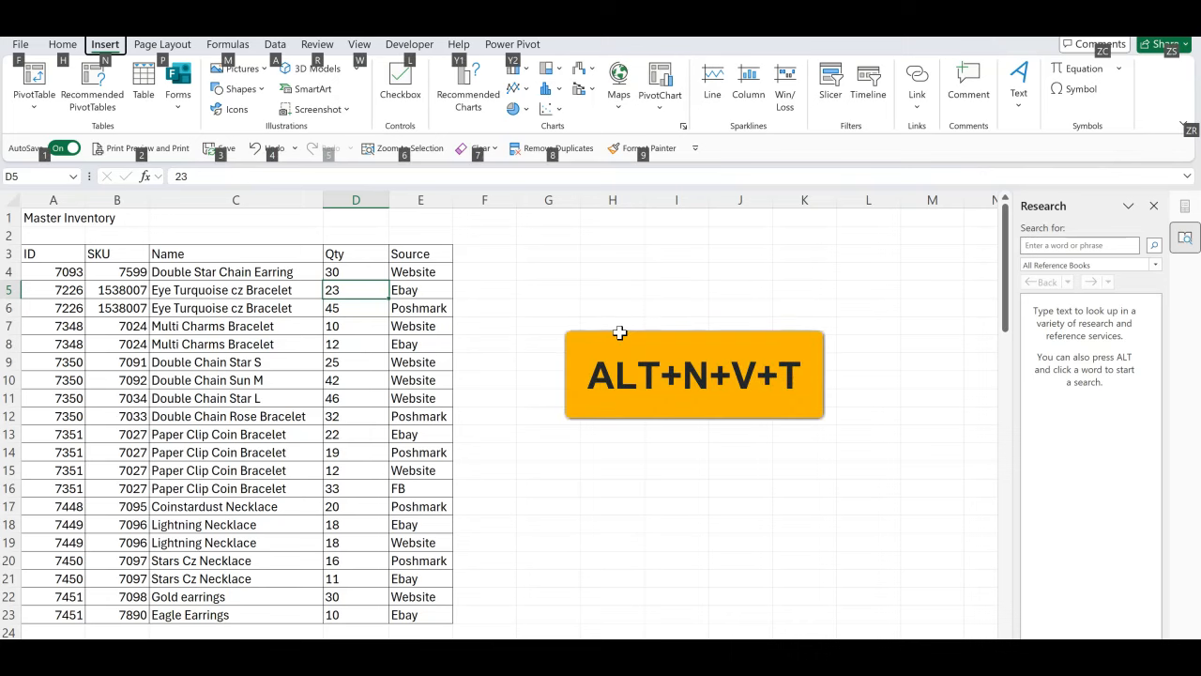
pyautogui.press('n')
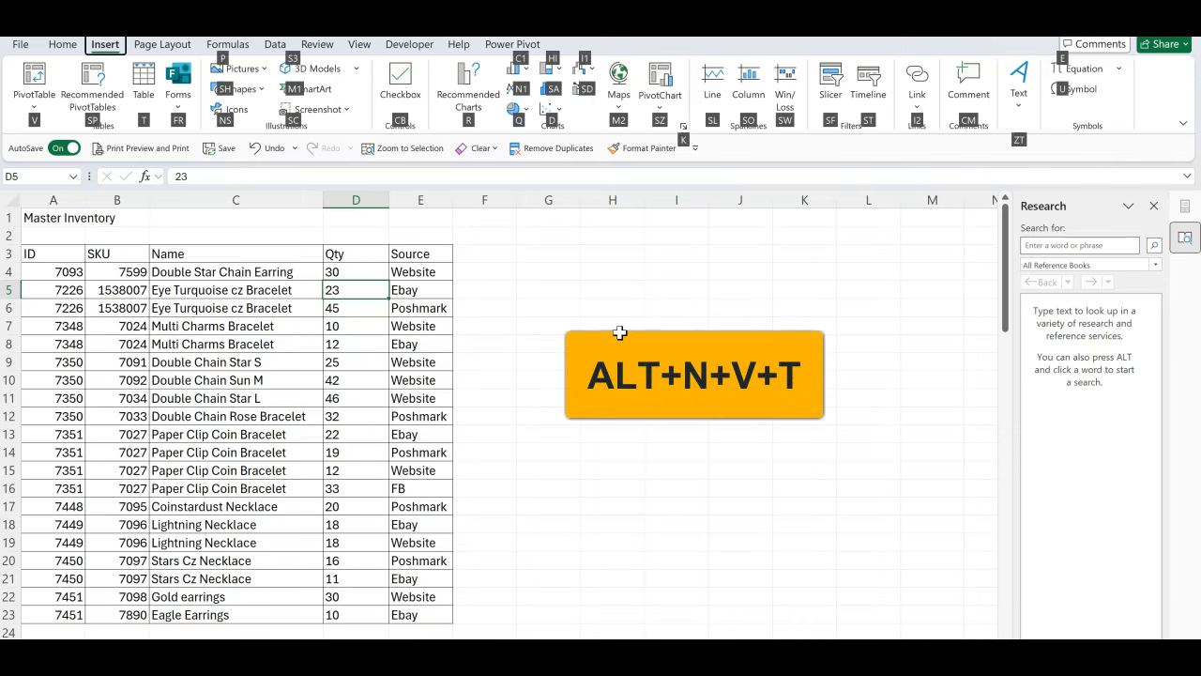
pyautogui.press('v')
pyautogui.press('t')
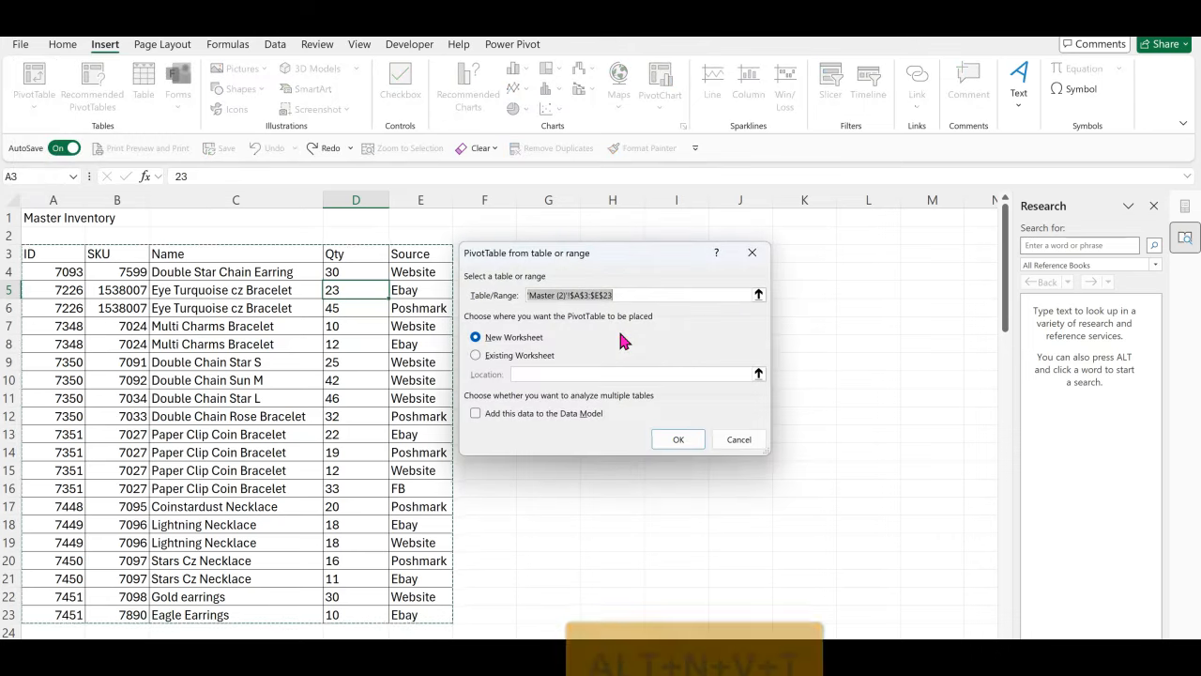
pyautogui.click(675, 439)
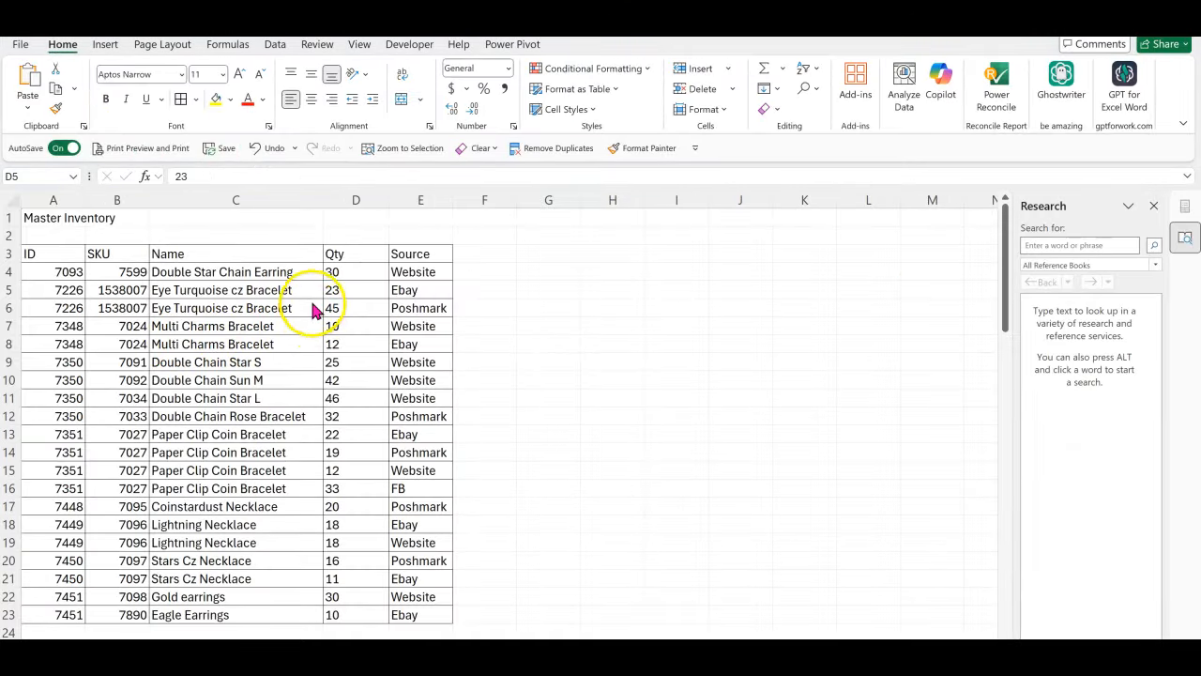
# Browse the recommended pivot tables for the Master Inventory list, previewing Sum of Qty by Source and Sum of Qty, SKU and ID by Name.
pyautogui.click(193, 271)
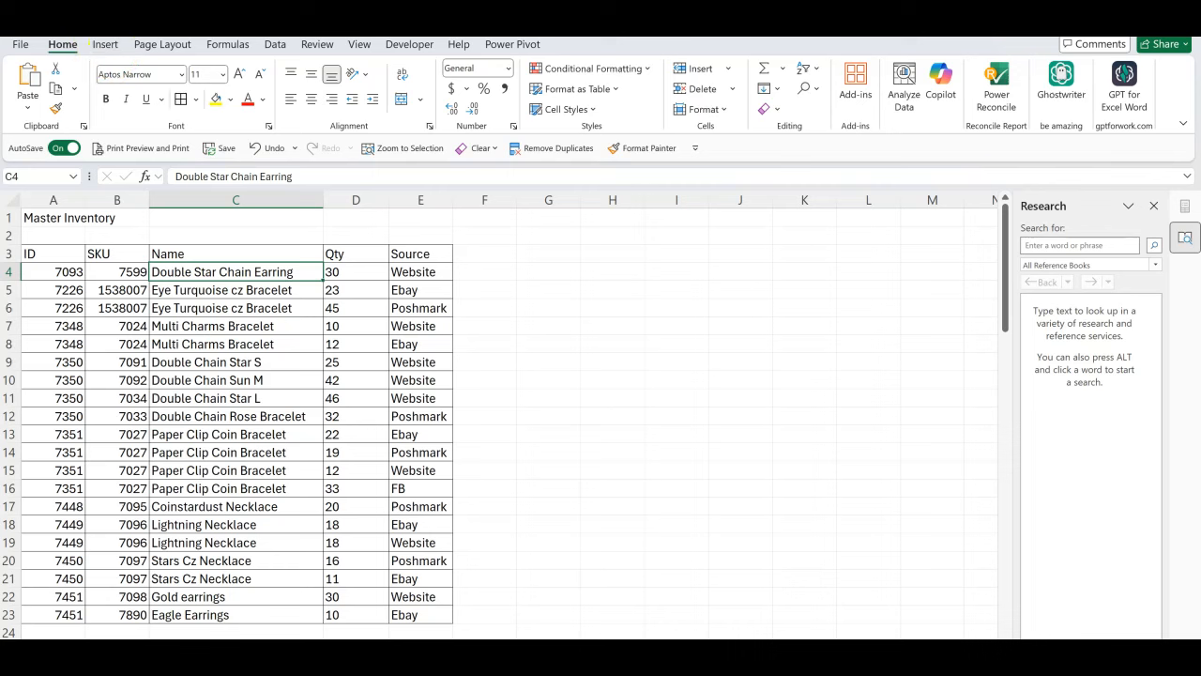
pyautogui.click(107, 45)
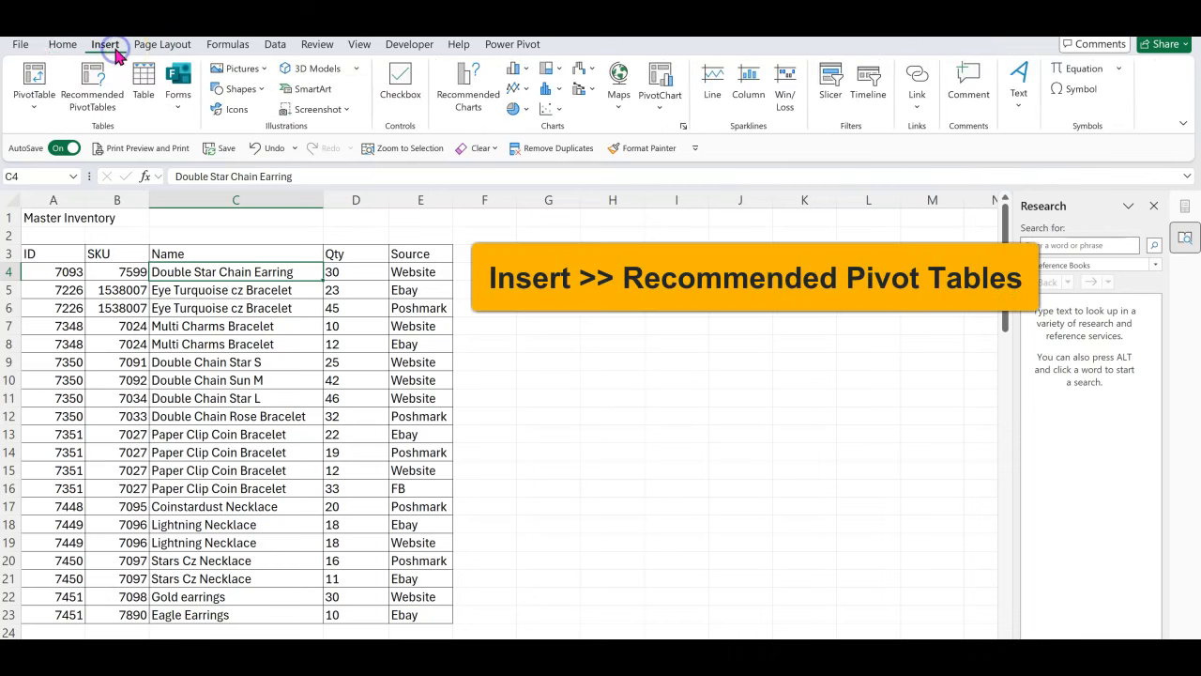
pyautogui.click(92, 84)
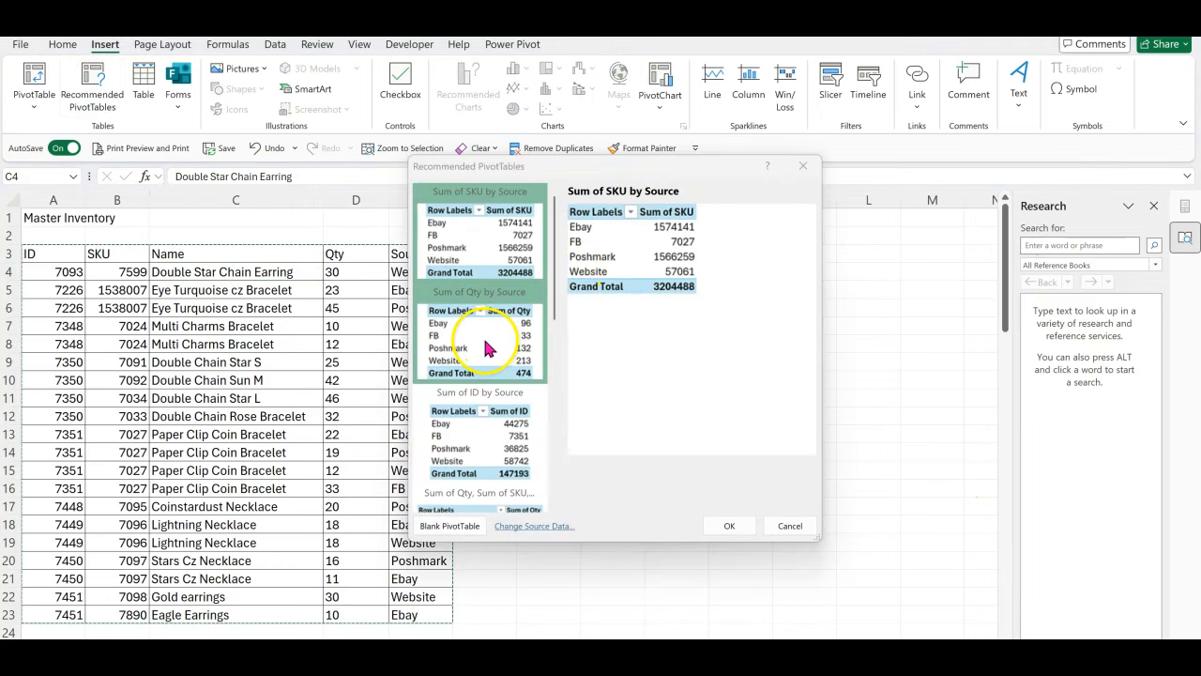
pyautogui.click(488, 349)
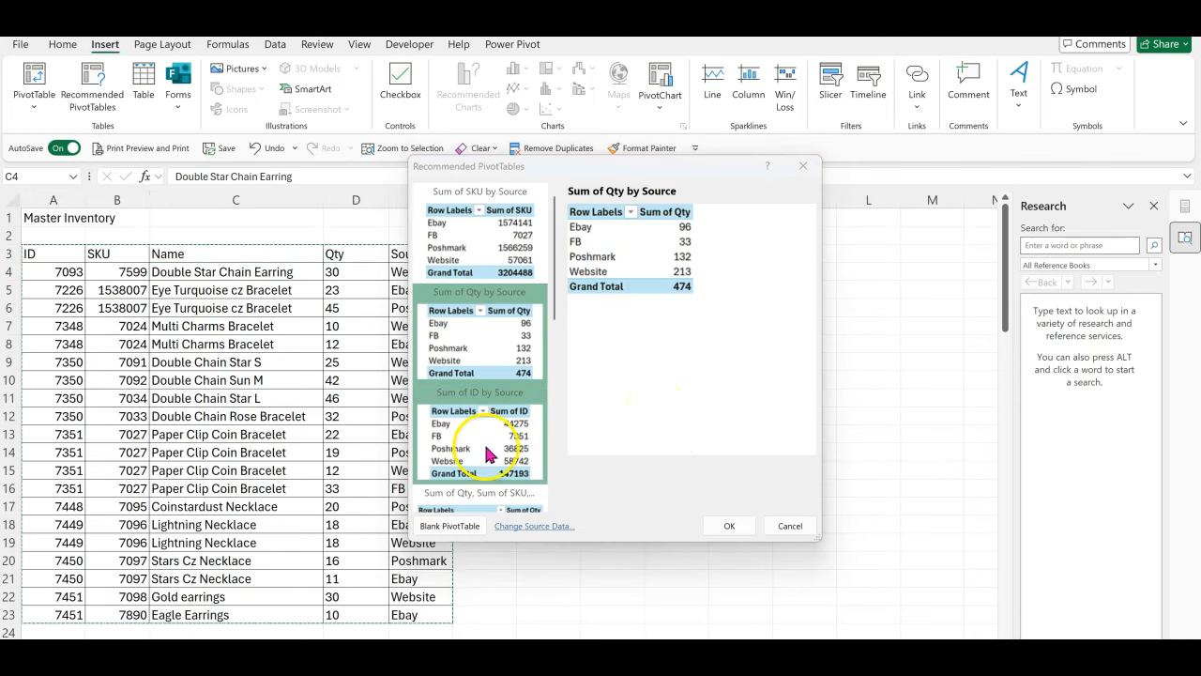
pyautogui.scroll(-5, 490, 427)
pyautogui.scroll(5, 490, 427)
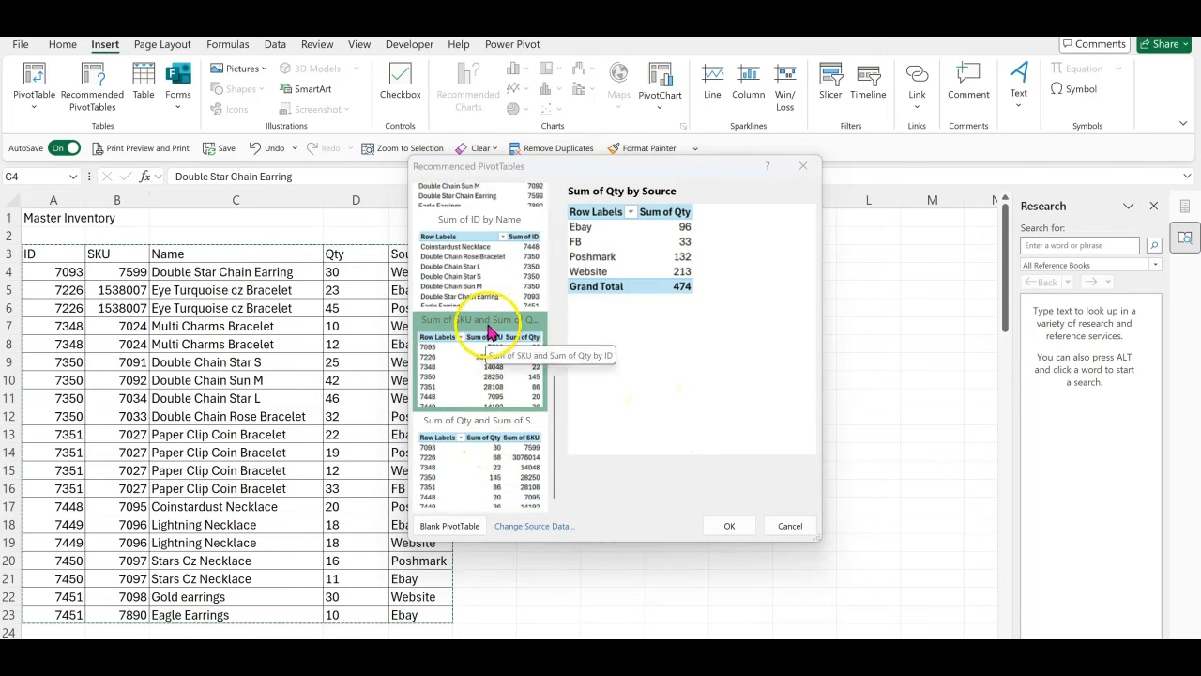
pyautogui.click(495, 295)
pyautogui.click(484, 402)
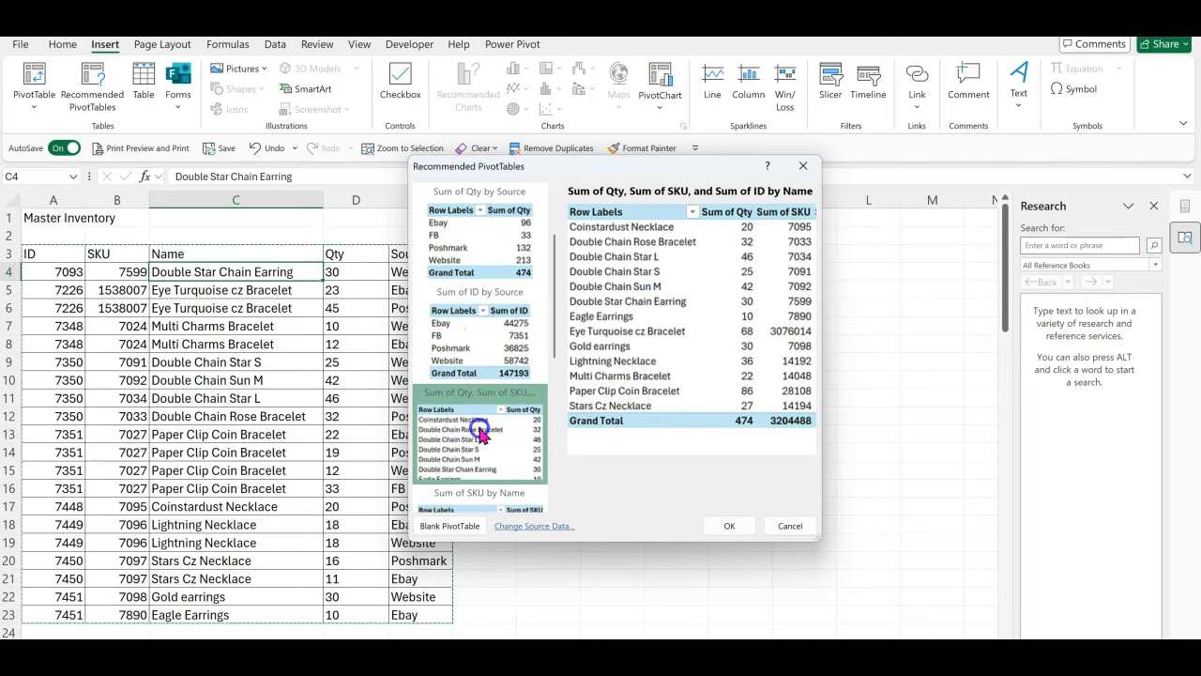
pyautogui.scroll(-4, 478, 429)
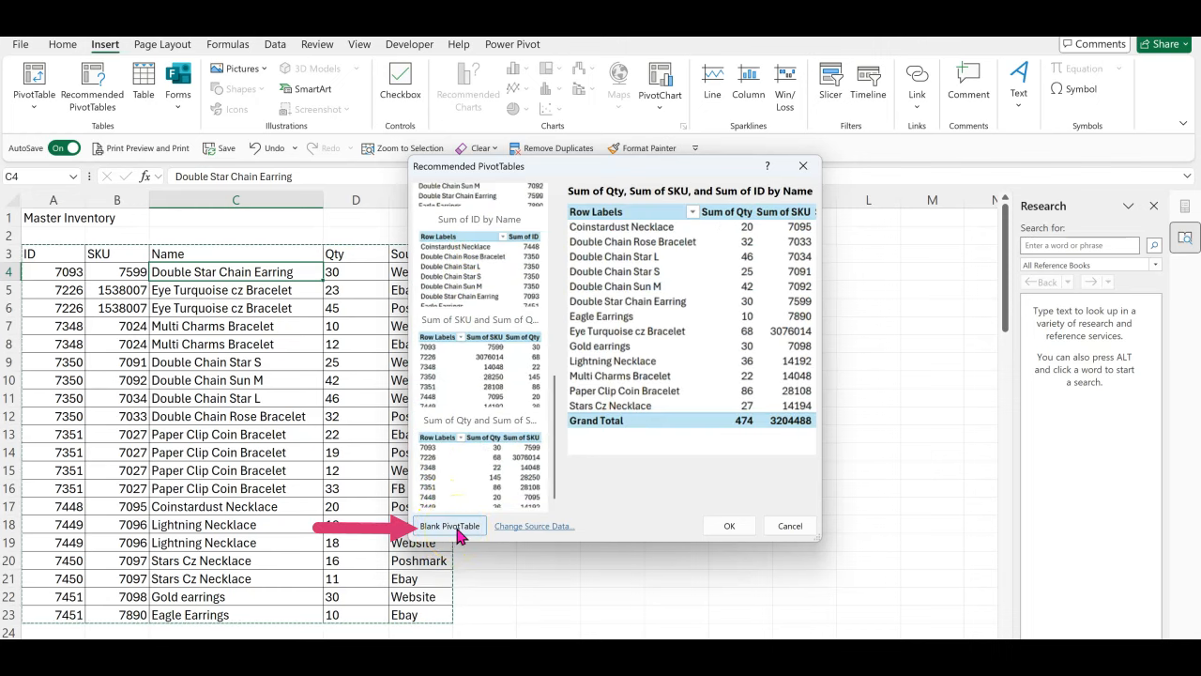
pyautogui.scroll(4, 488, 395)
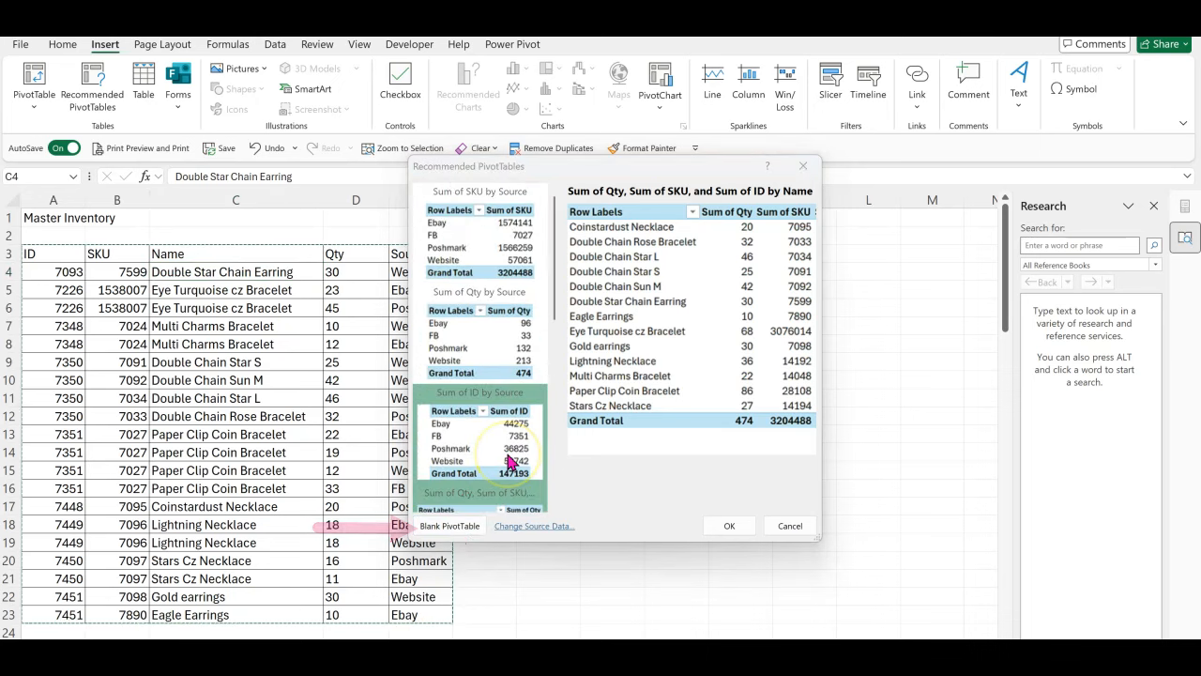
# Create a pivot table from the recommended Sum of Qty by Source layout.
pyautogui.click(473, 347)
pyautogui.scroll(1, 465, 348)
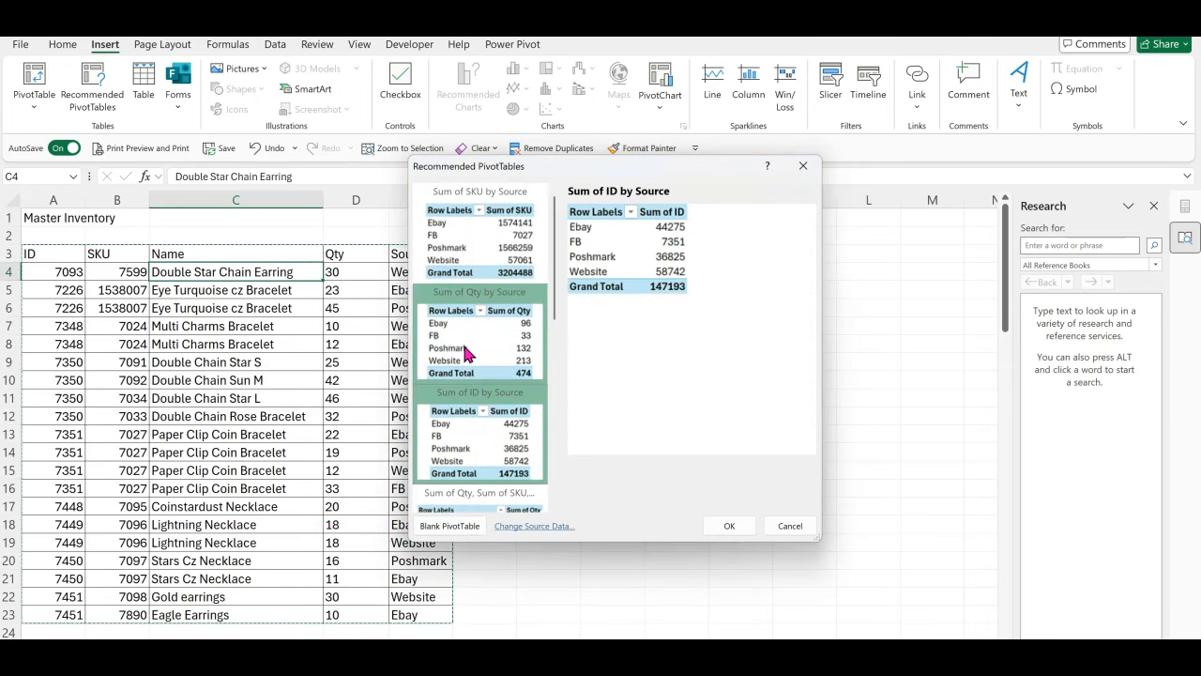
pyautogui.click(489, 327)
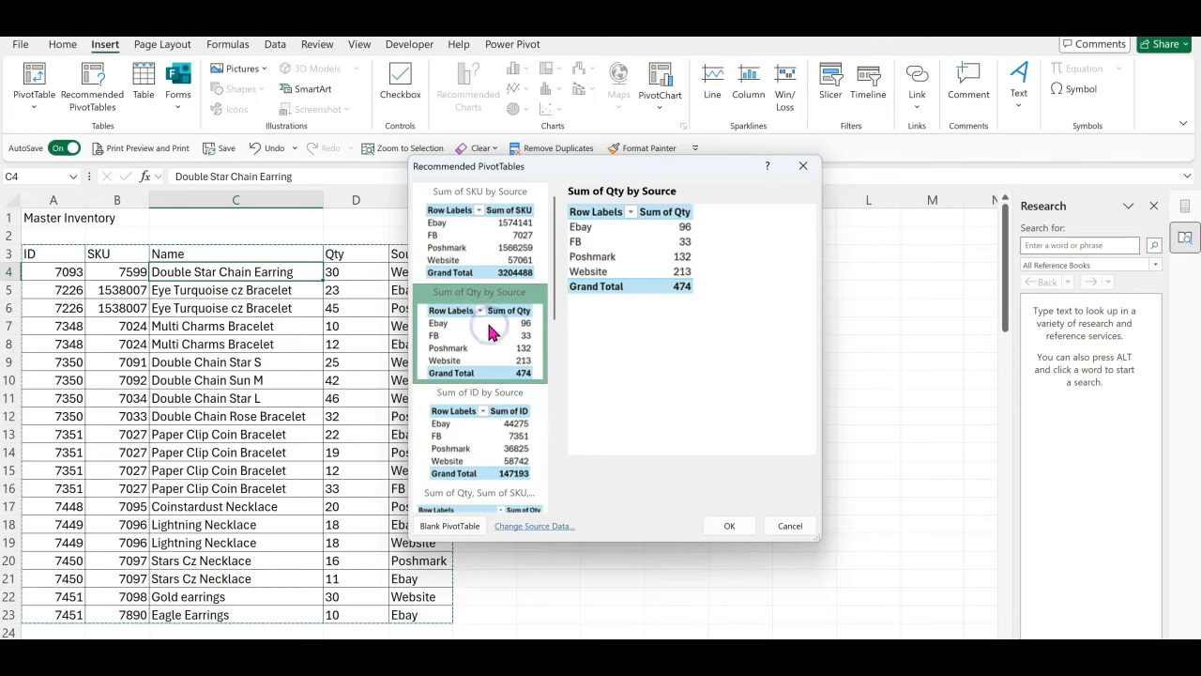
pyautogui.click(721, 527)
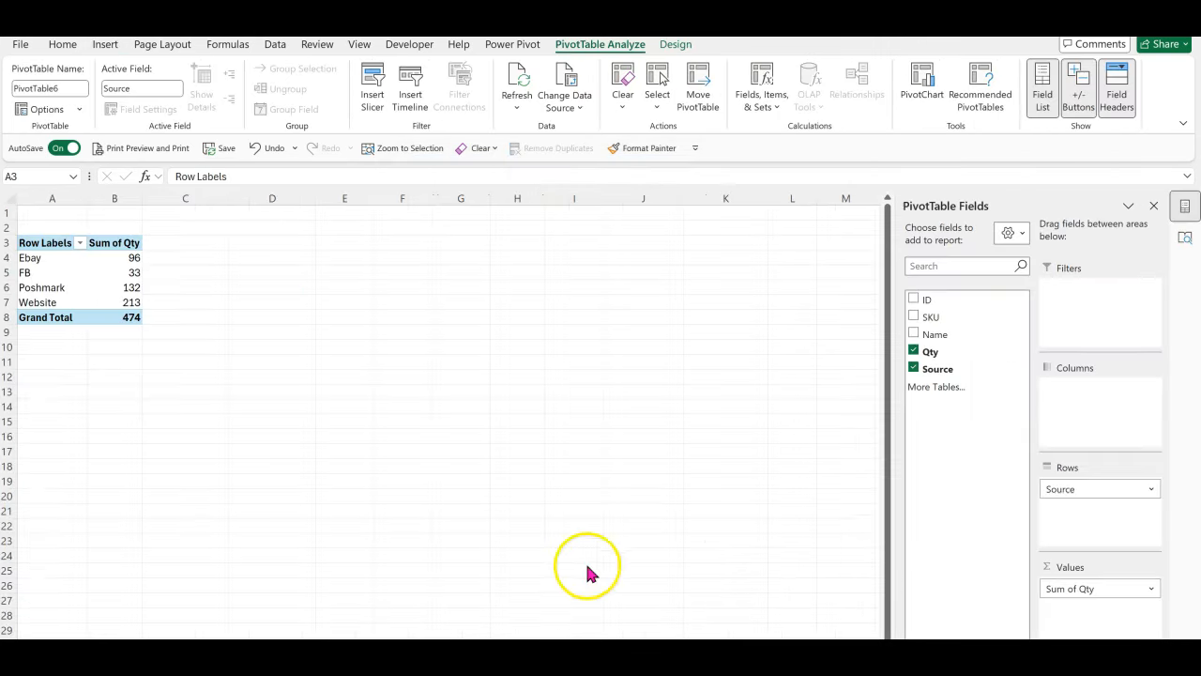
# Move Source to the pivot table's columns and add ID, SKU and Name as rows.
pyautogui.click(1151, 490)
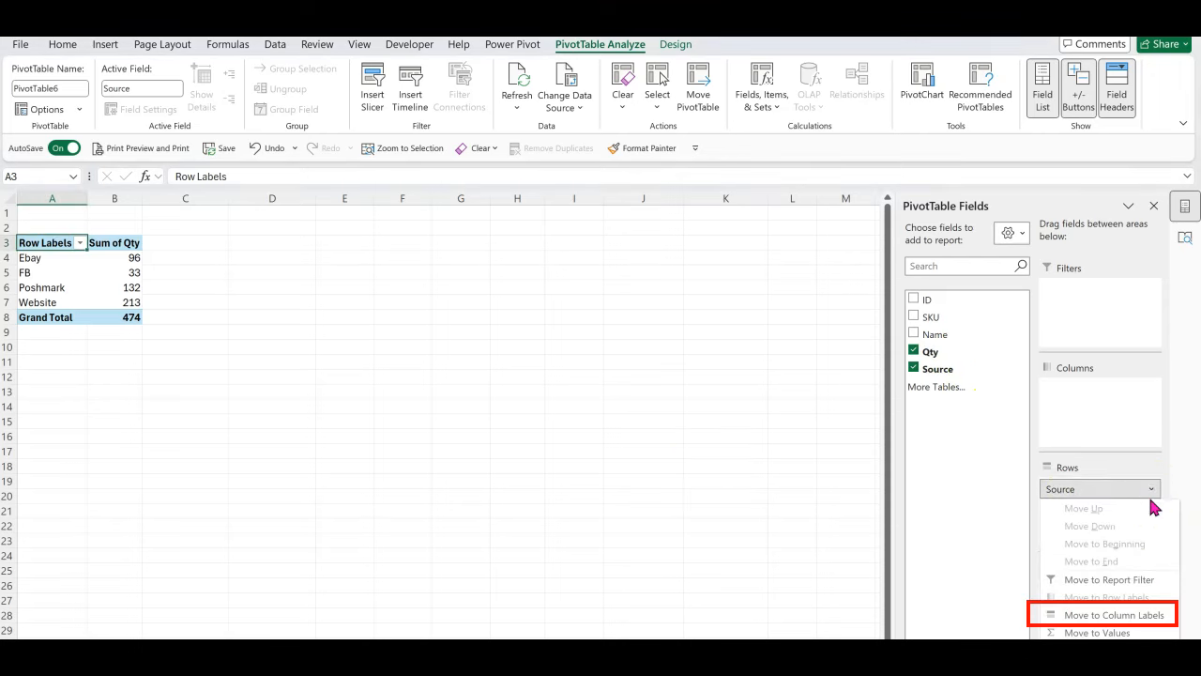
pyautogui.click(1131, 615)
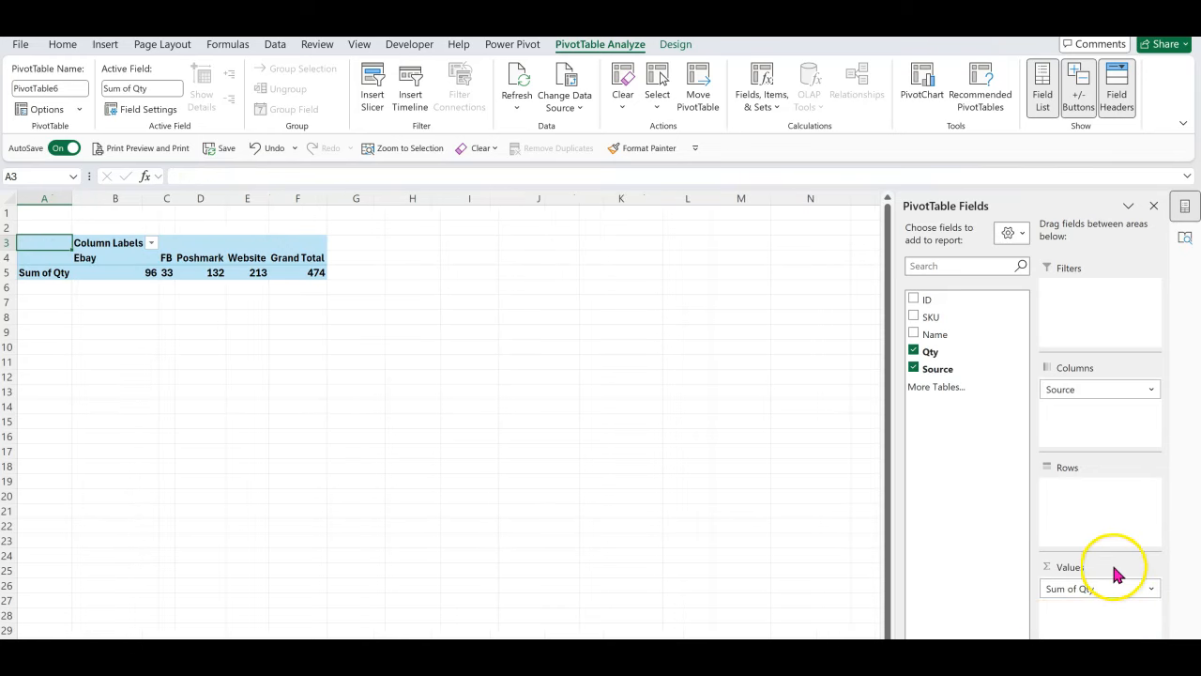
pyautogui.click(944, 302)
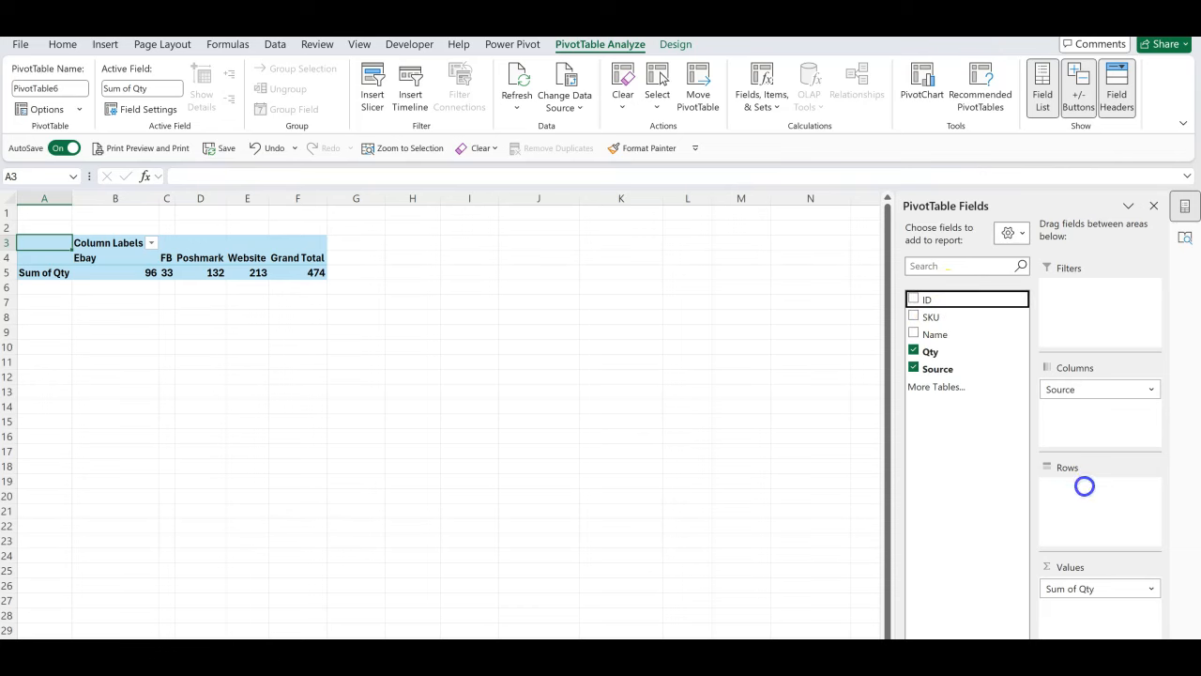
pyautogui.moveTo(931, 317); pyautogui.dragTo(1081, 524)
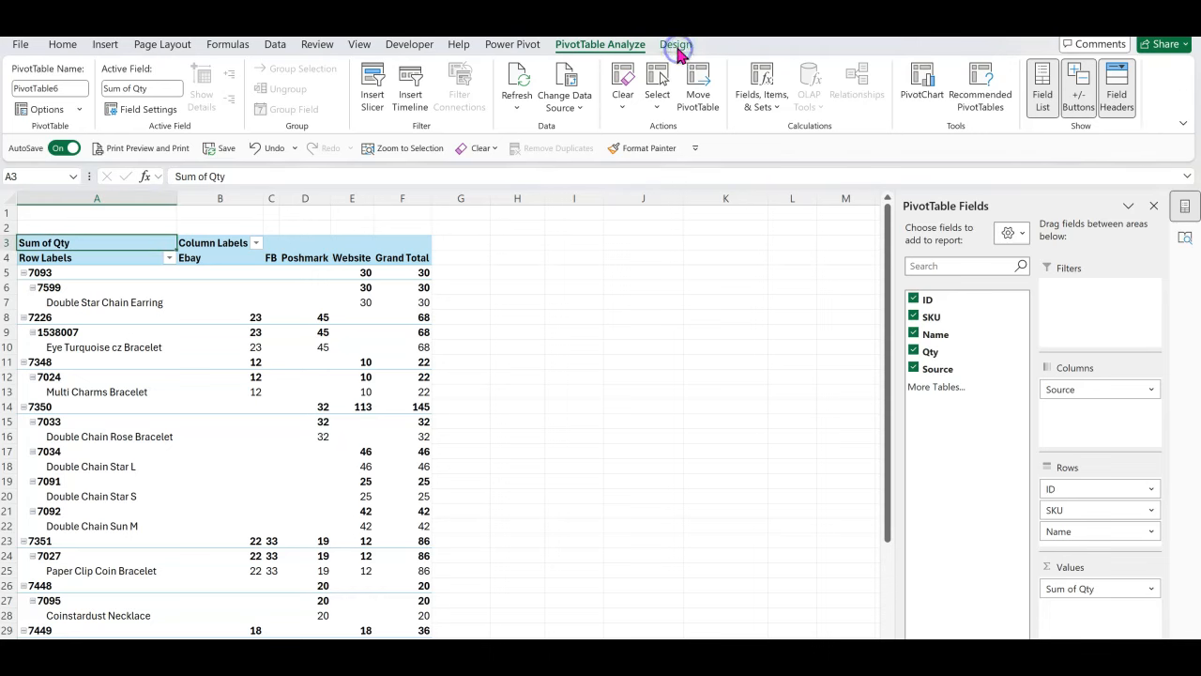
# Turn off all subtotals in the new pivot table and show it in tabular form.
pyautogui.click(675, 45)
pyautogui.click(34, 99)
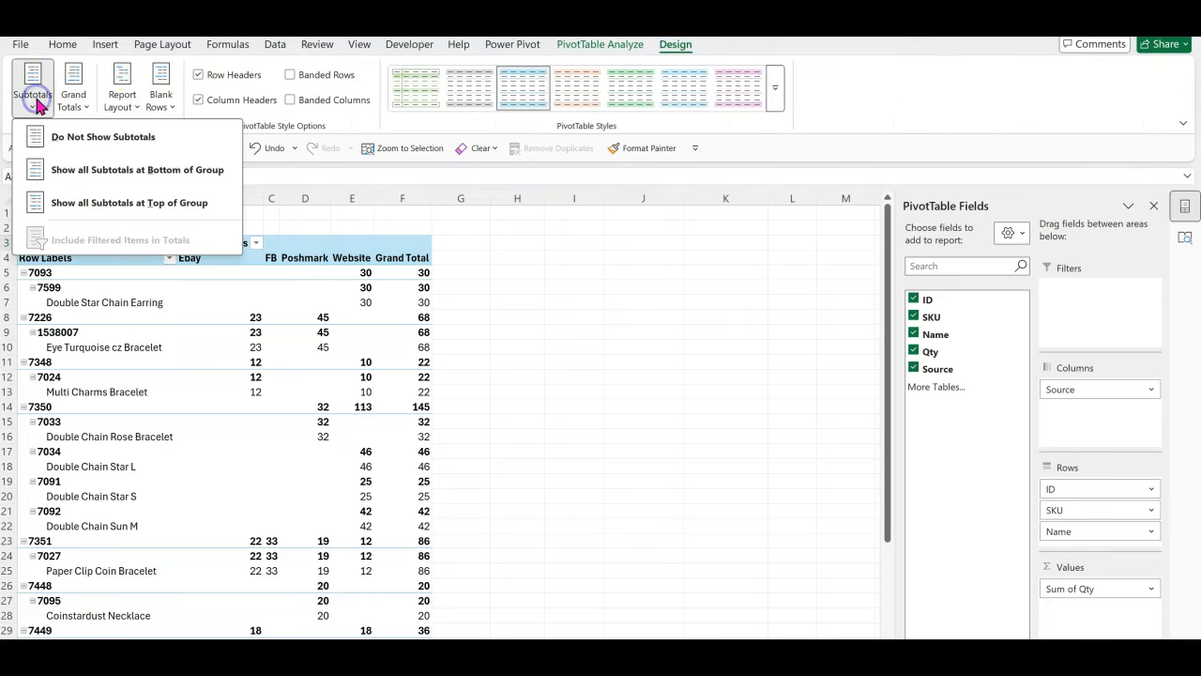
pyautogui.click(52, 139)
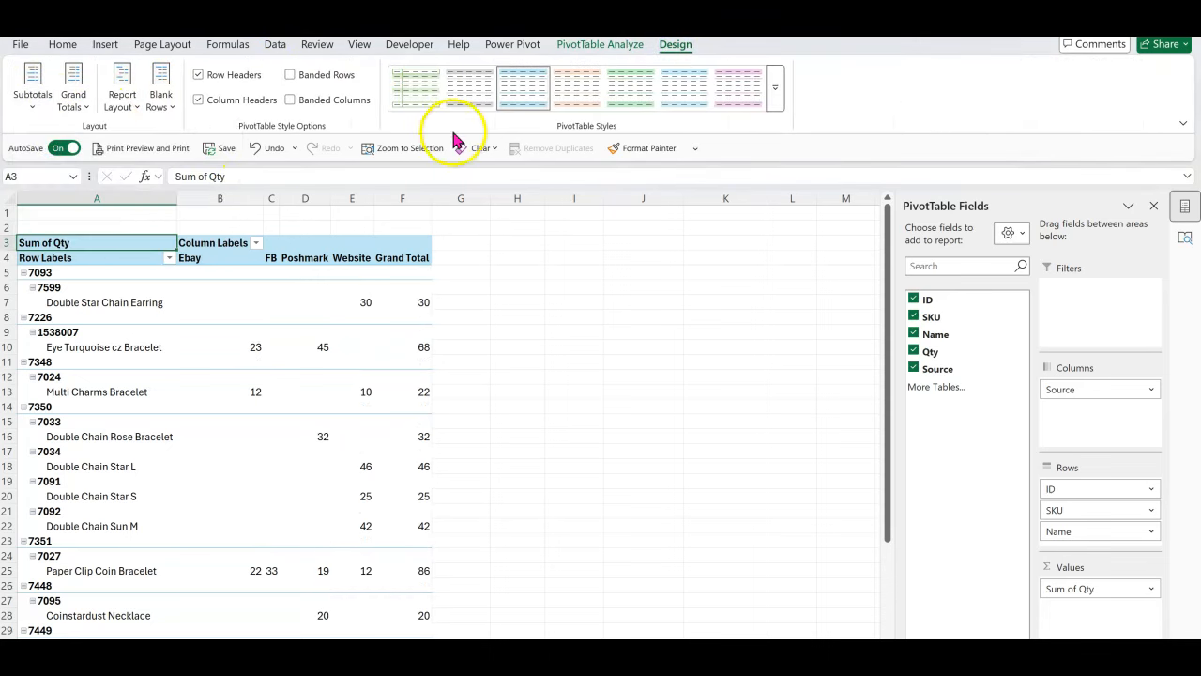
pyautogui.click(124, 101)
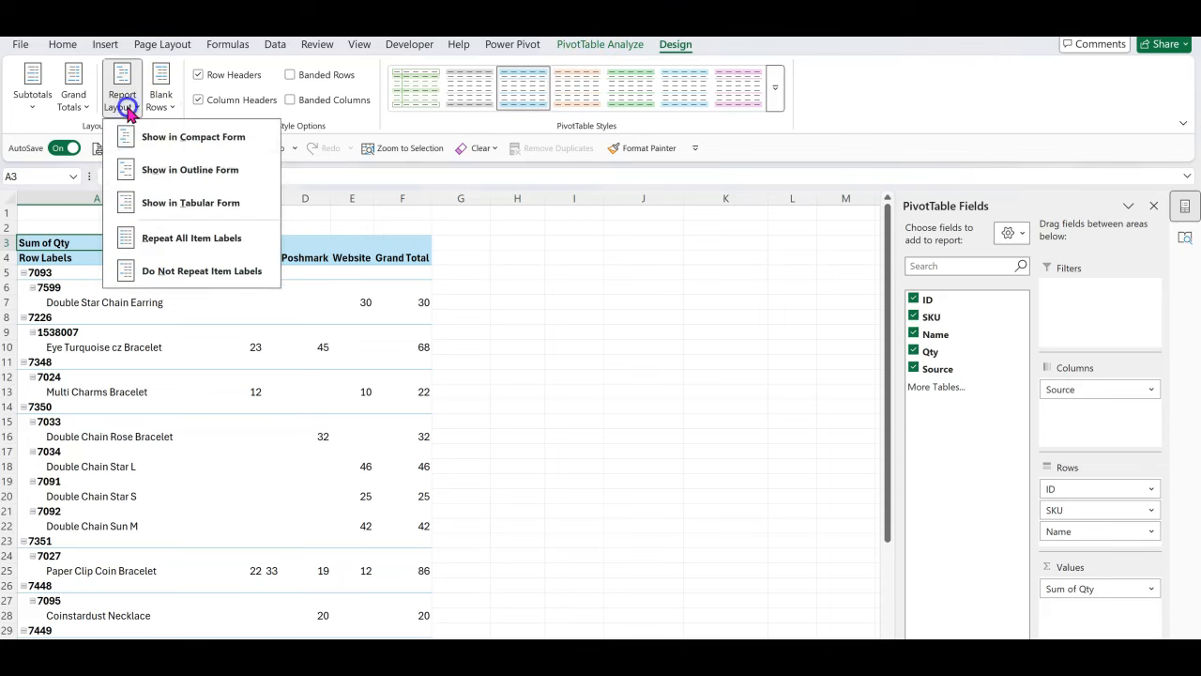
pyautogui.click(170, 210)
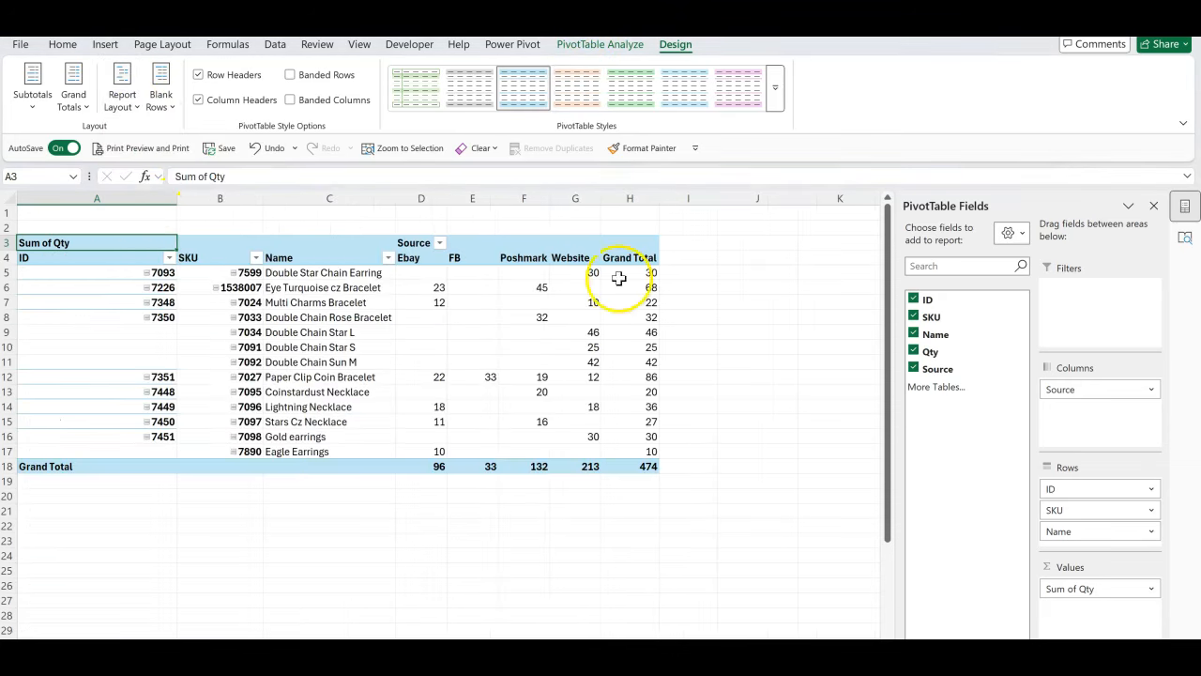